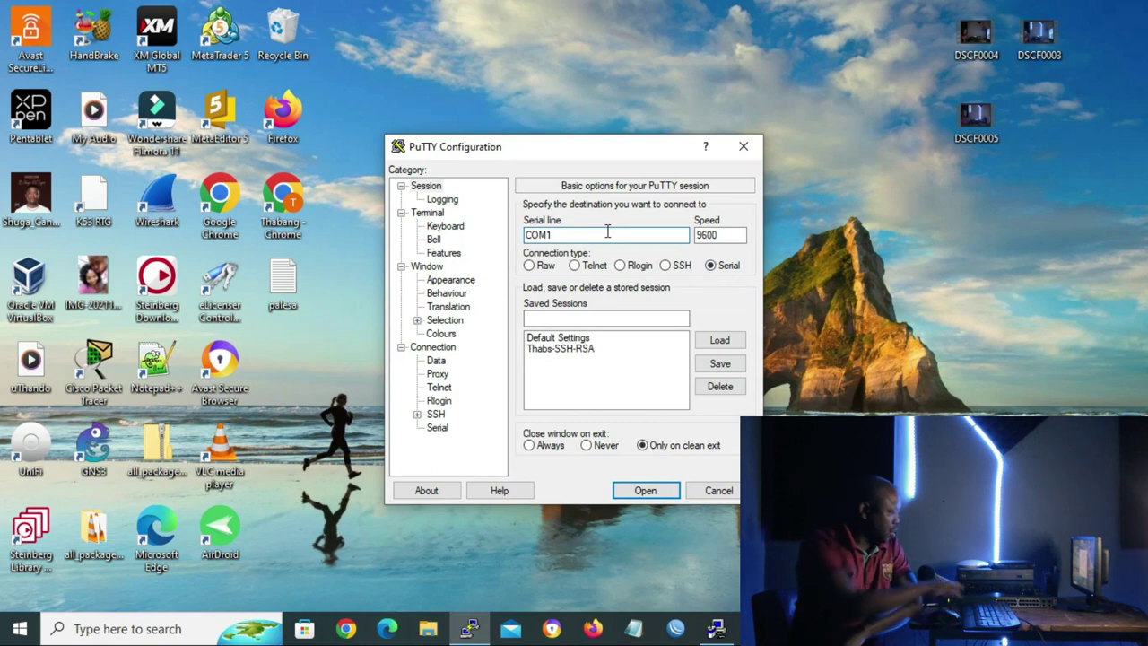
Change the serial line of the session to COM5.
type("5")
key("Left")
key("BackSpace")
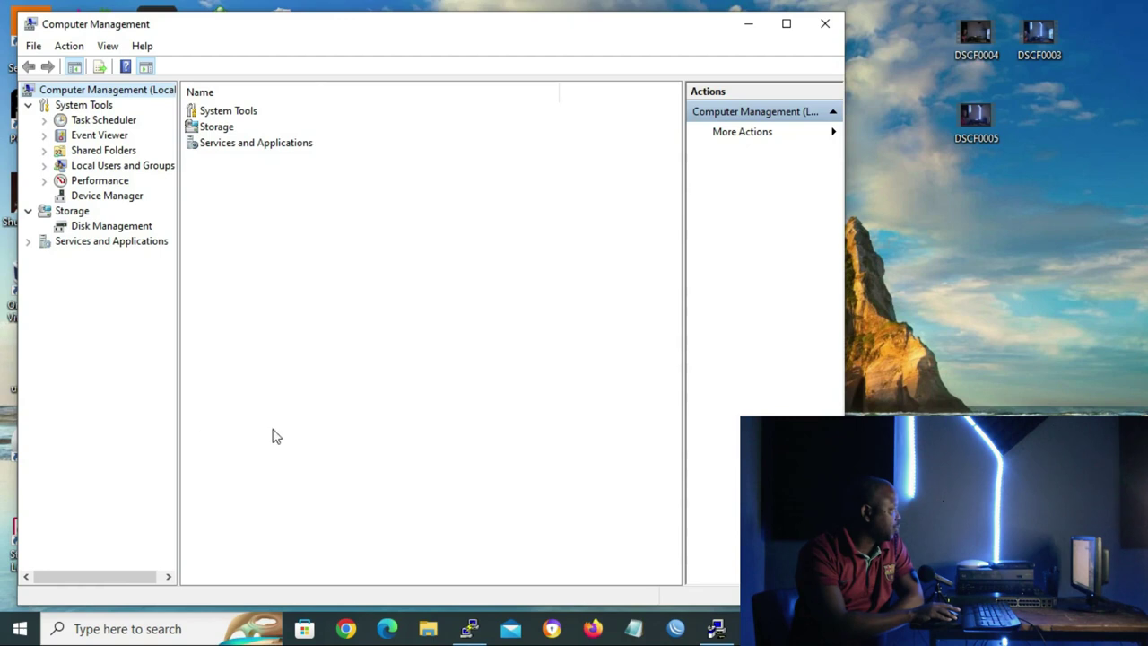
Check the ports listed under Ports (COM & LPT) in Device Manager, and minimize Computer Management.
left_click(116, 196)
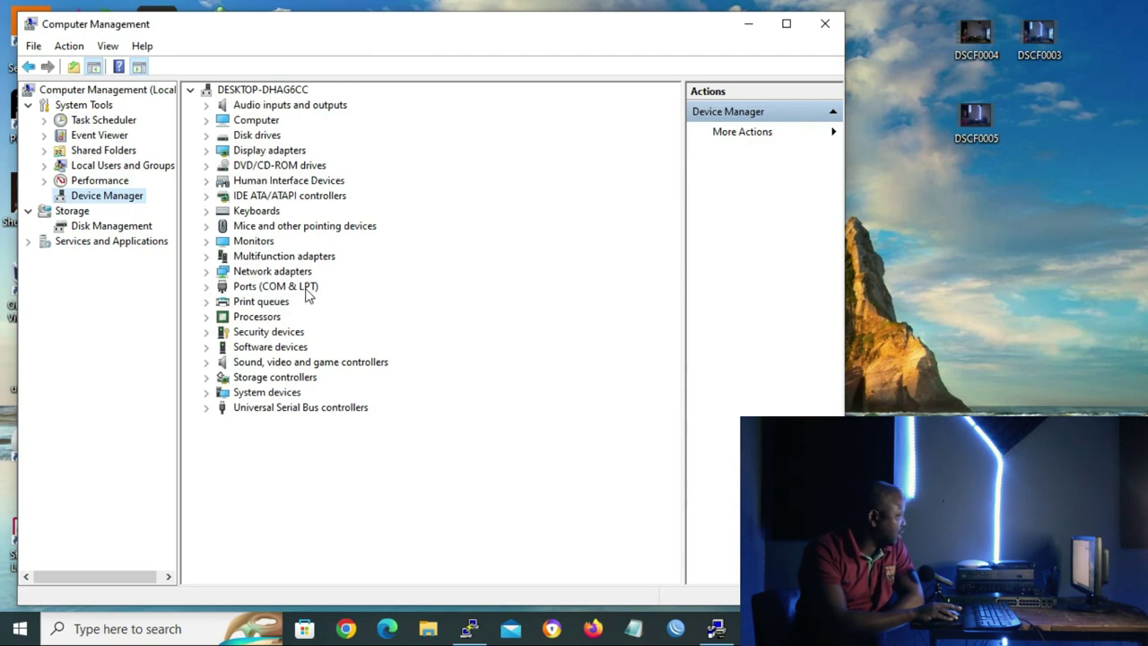
left_click(208, 287)
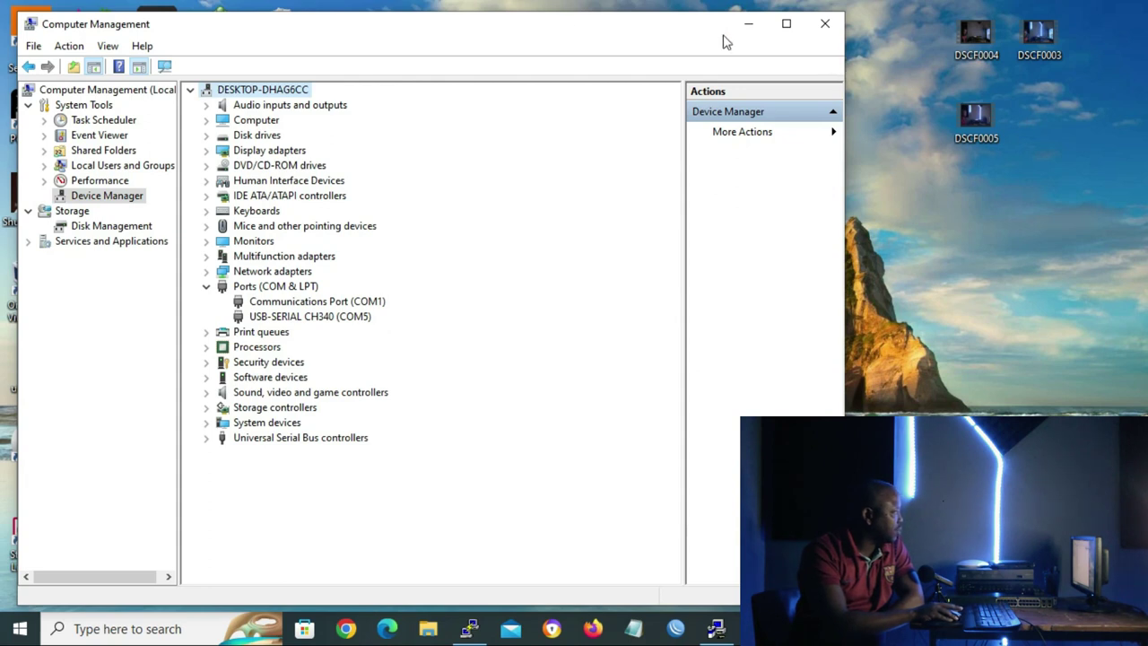
left_click(749, 23)
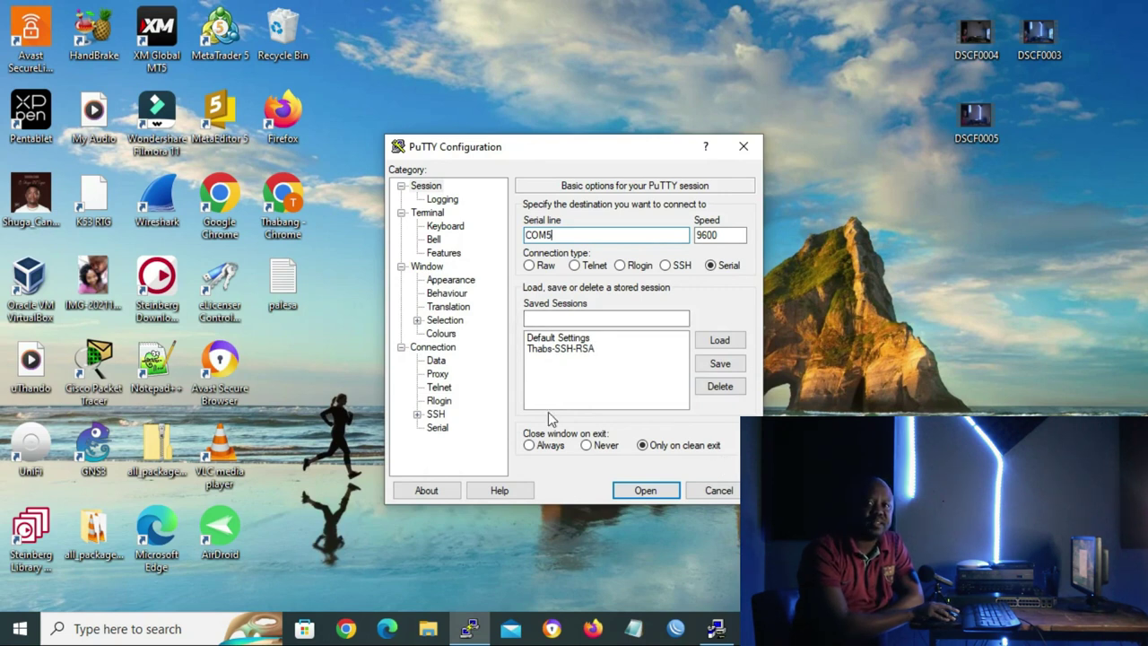
Try to open the serial connection on COM5 and dismiss the error dialog.
left_click(659, 492)
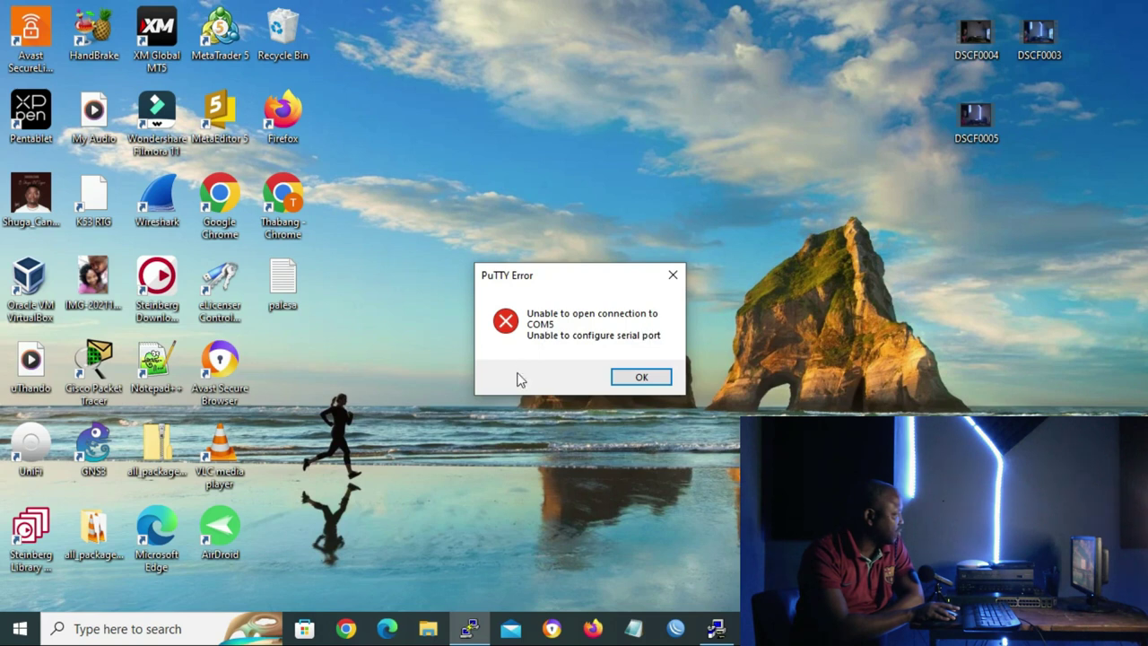
left_click(639, 378)
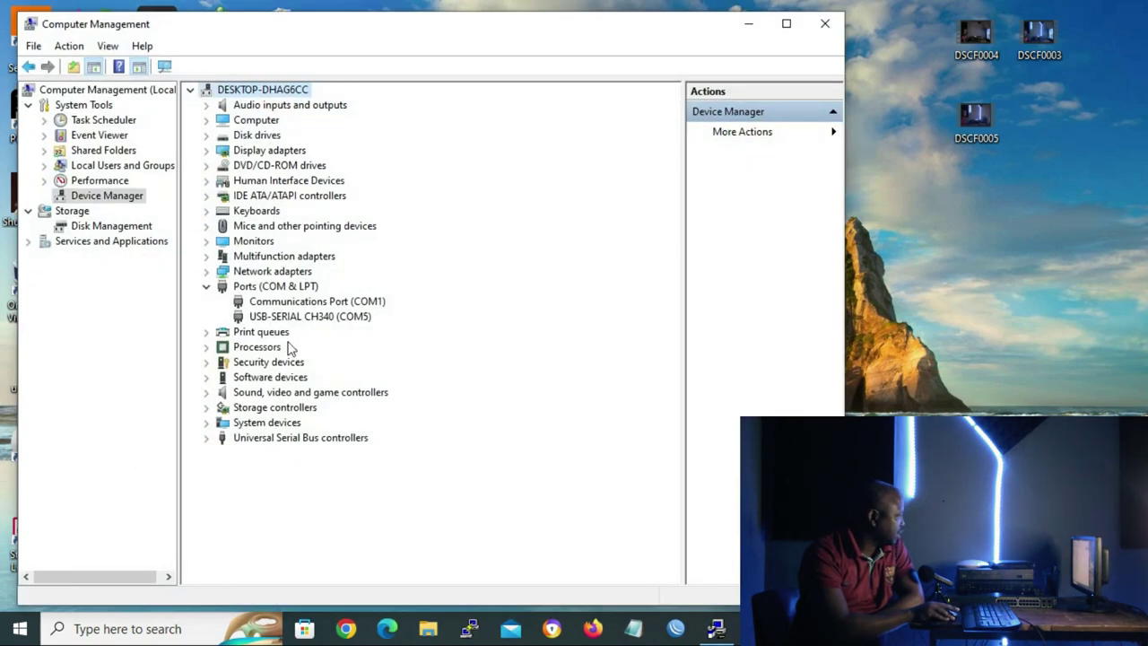
Run an automatic driver update for the USB-SERIAL CH340 (COM5) device from its driver properties, and close Computer Management.
left_click(255, 317)
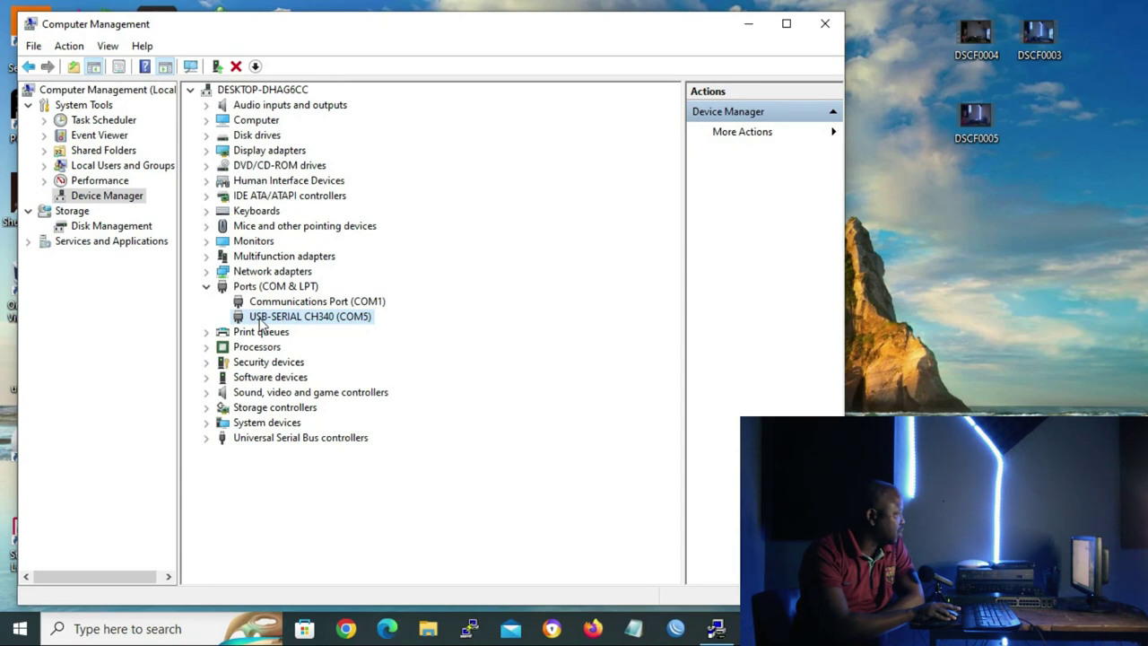
double_click(329, 323)
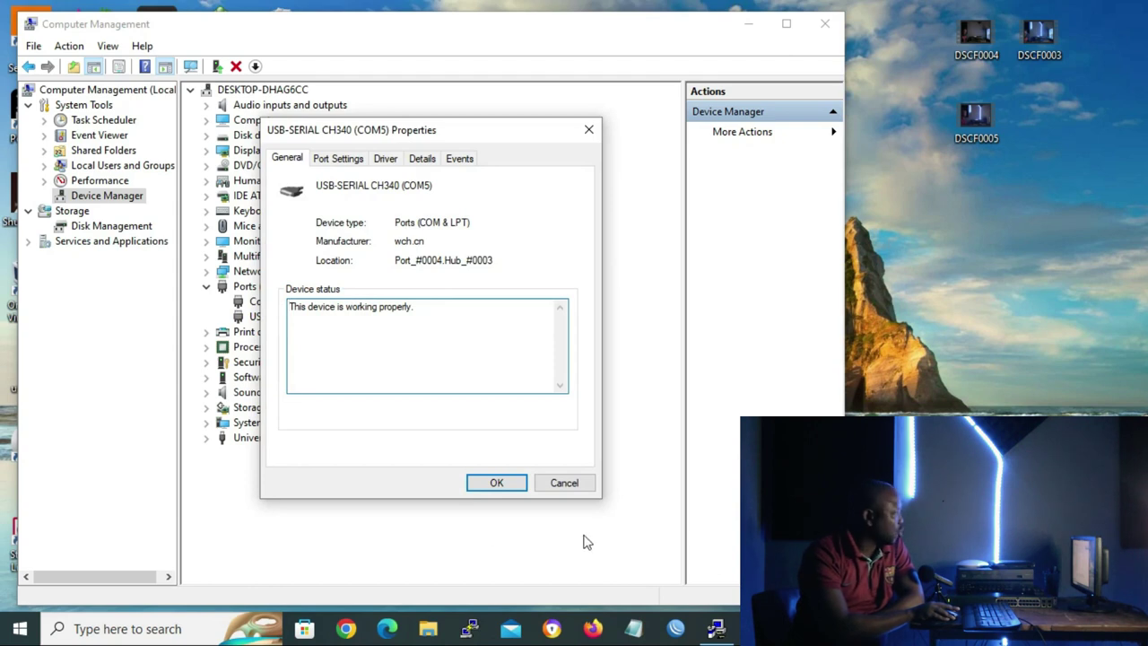
left_click(398, 160)
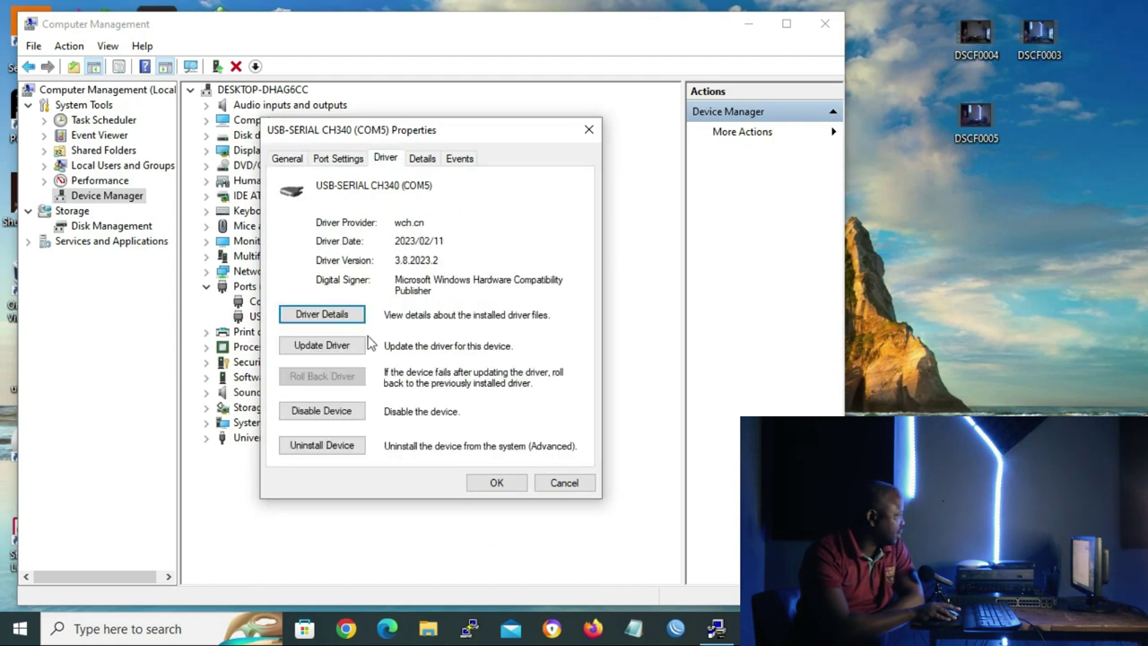
left_click(324, 350)
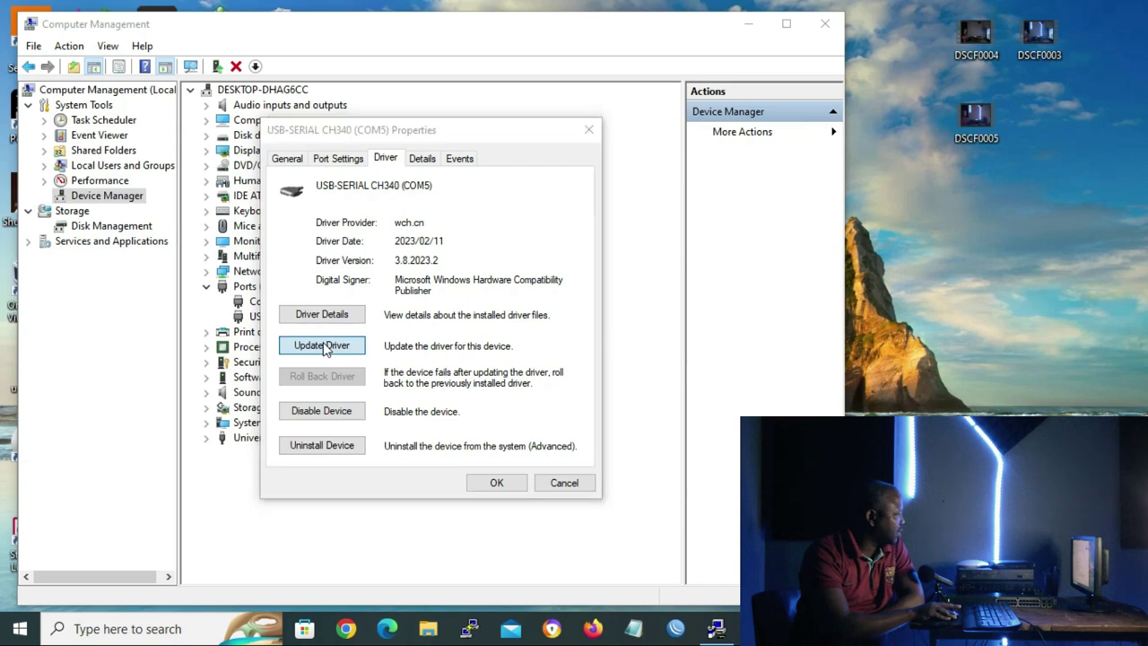
left_click(292, 267)
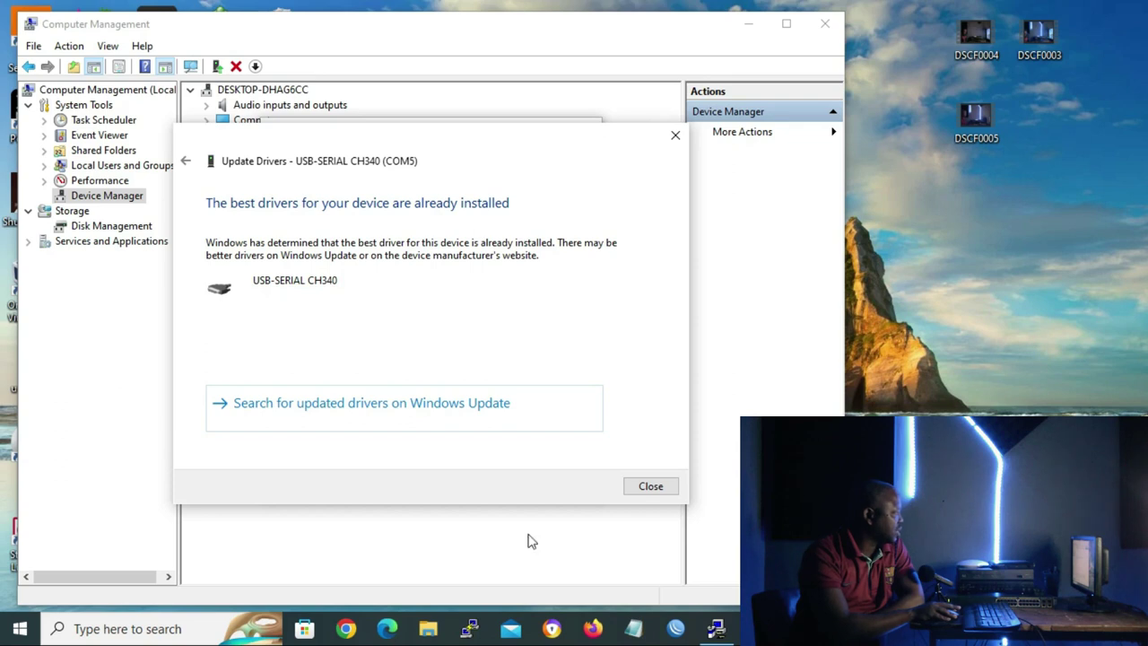
left_click(654, 490)
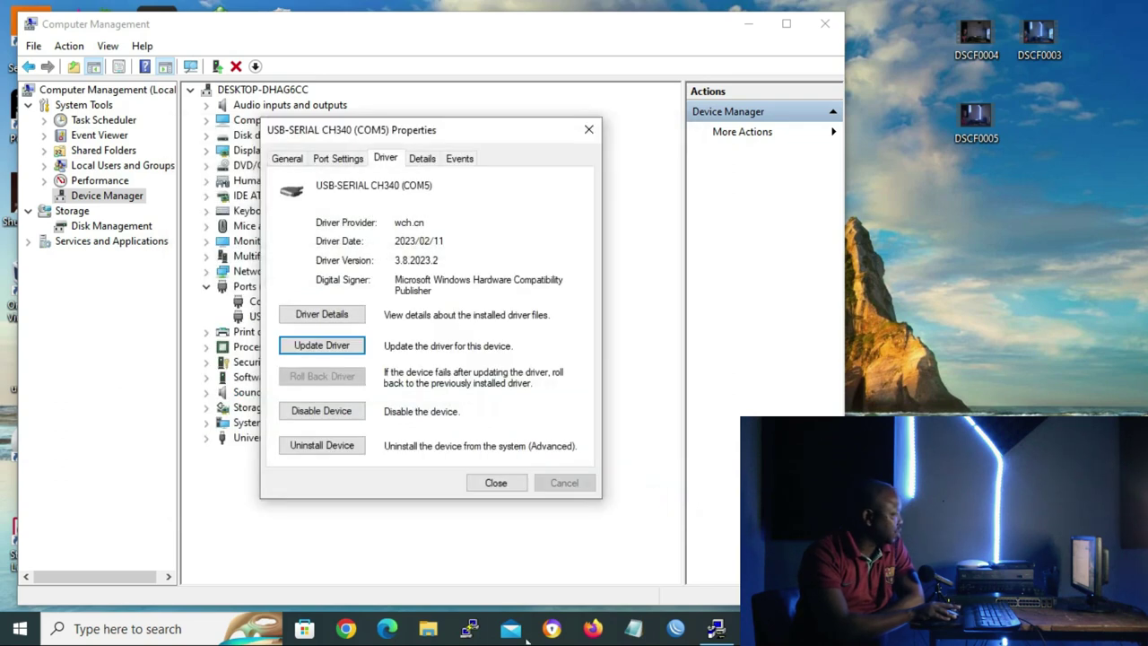
left_click(814, 31)
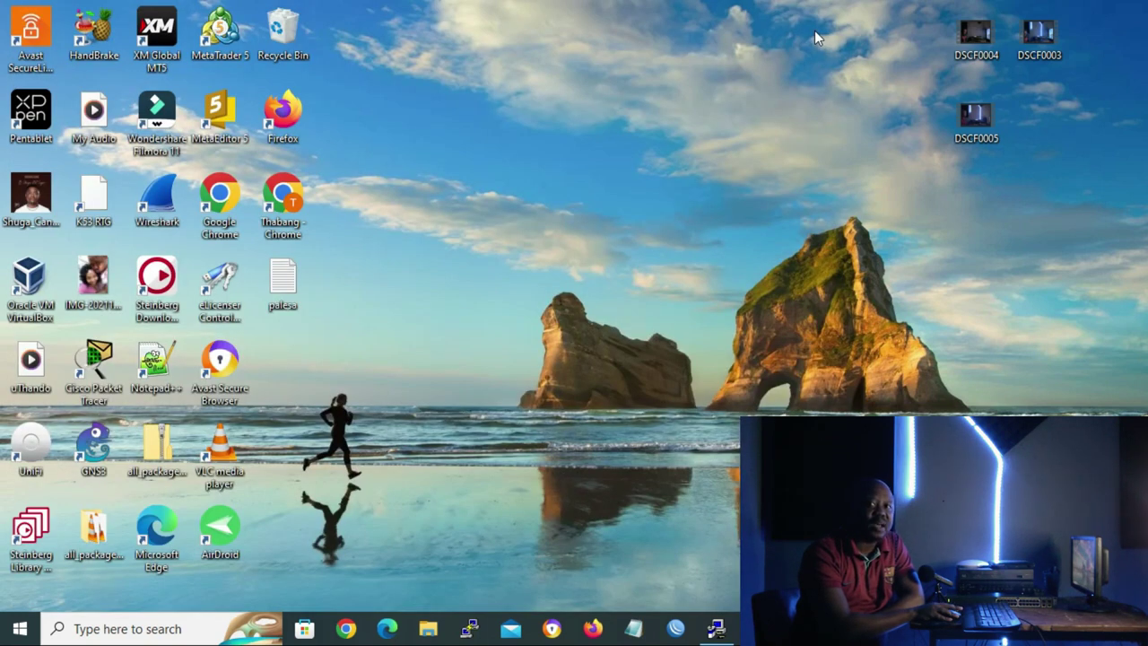
Start PuTTY, try a new serial connection with the serial line set to COM5, and dismiss the error dialog.
left_click(471, 630)
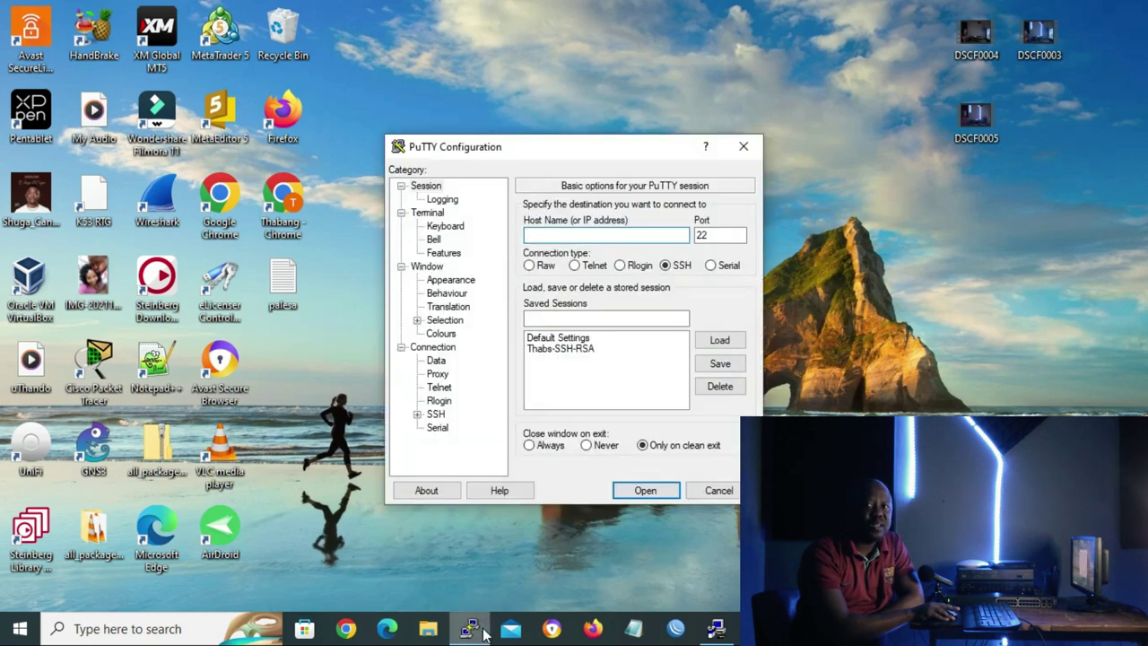
left_click(711, 266)
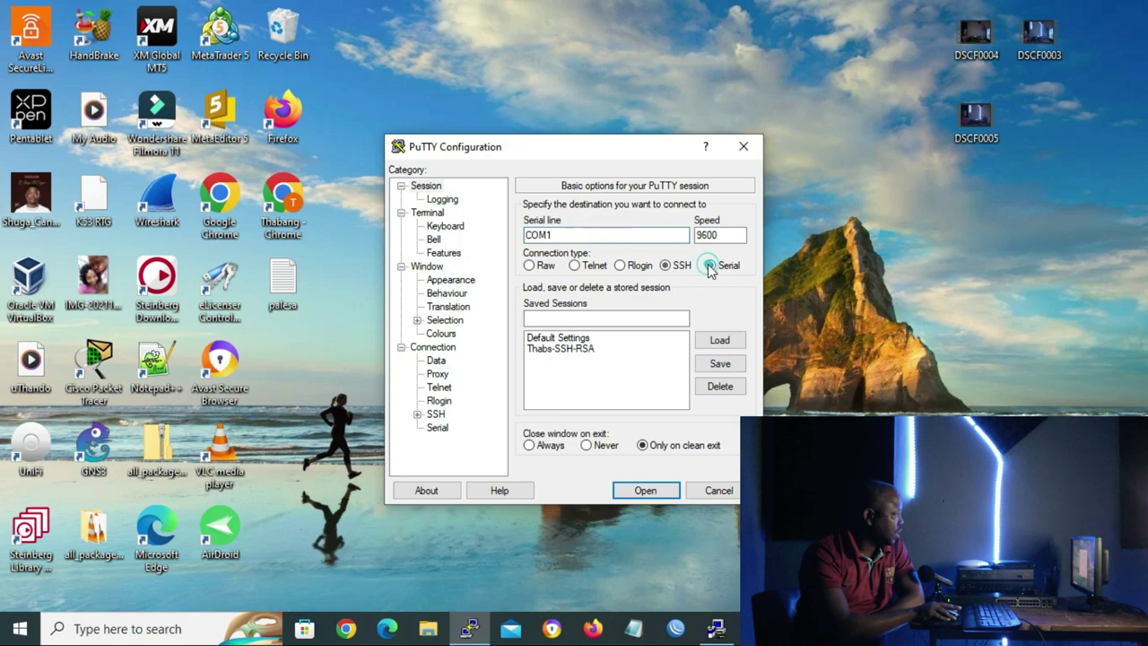
double_click(603, 235)
type("COM5")
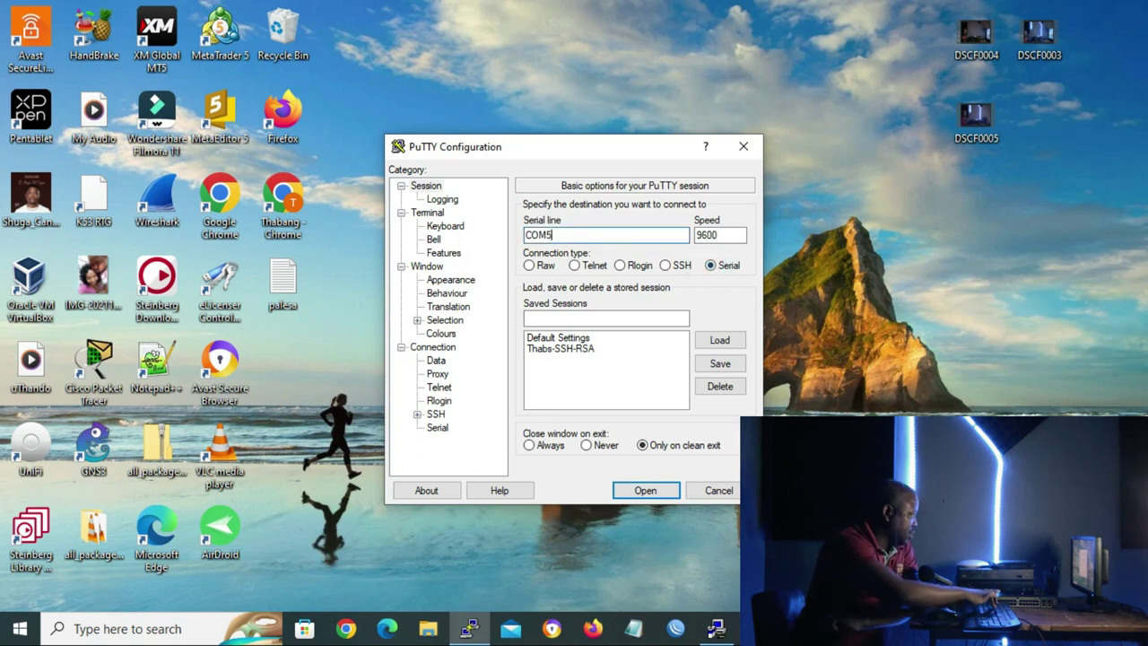
left_click(639, 496)
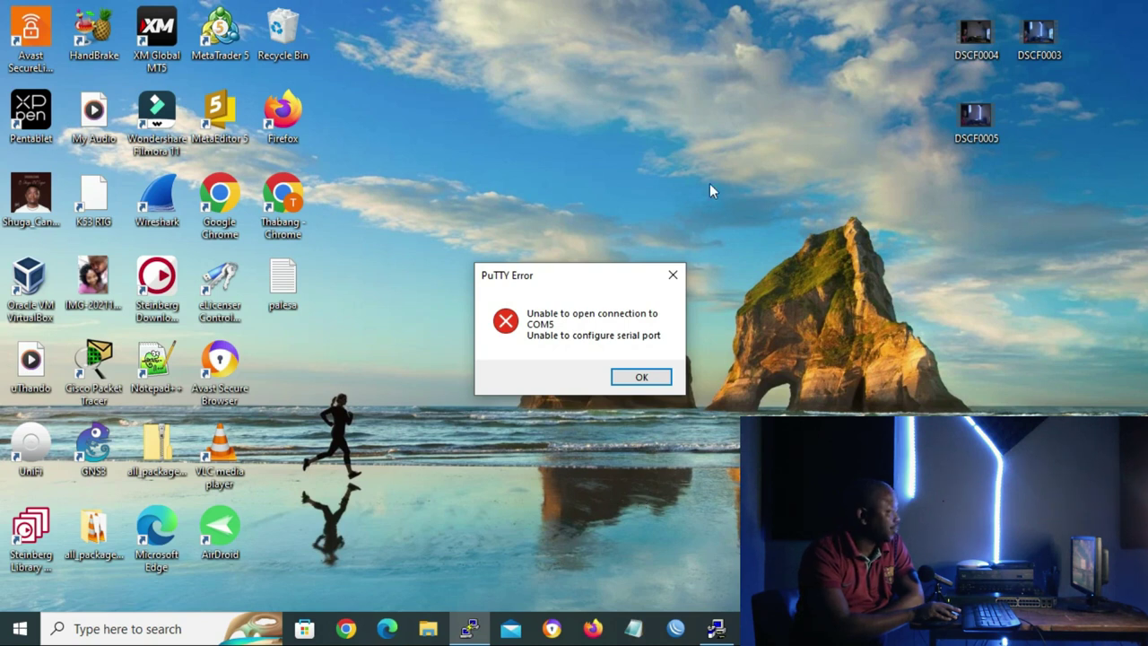
key("Return")
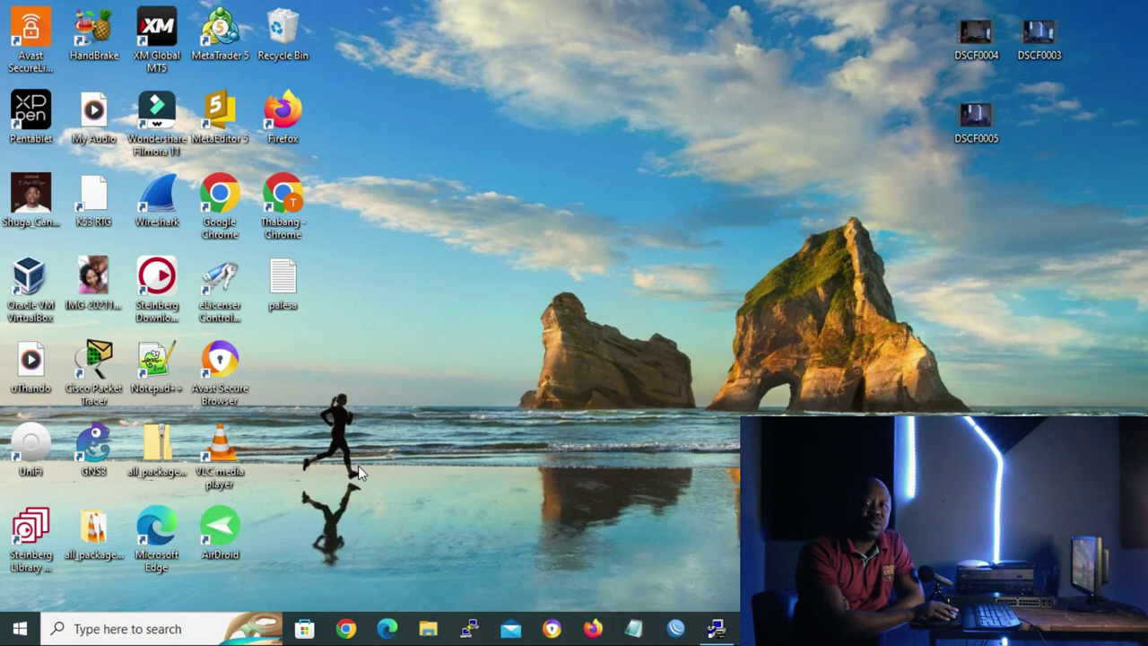
left_click(345, 629)
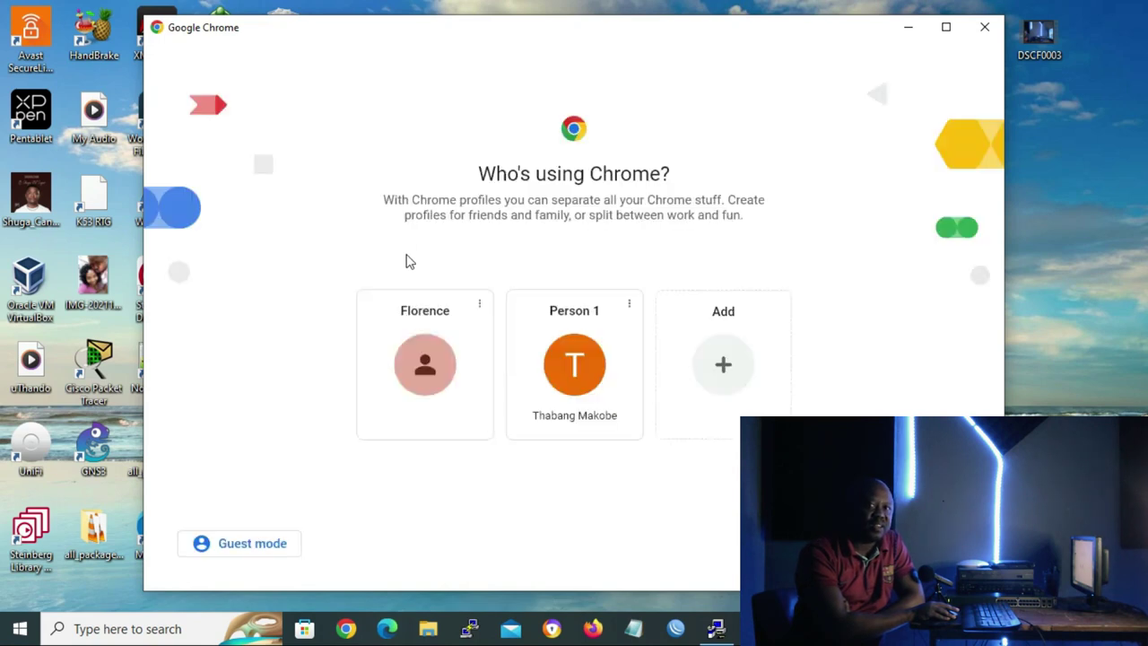
left_click(603, 379)
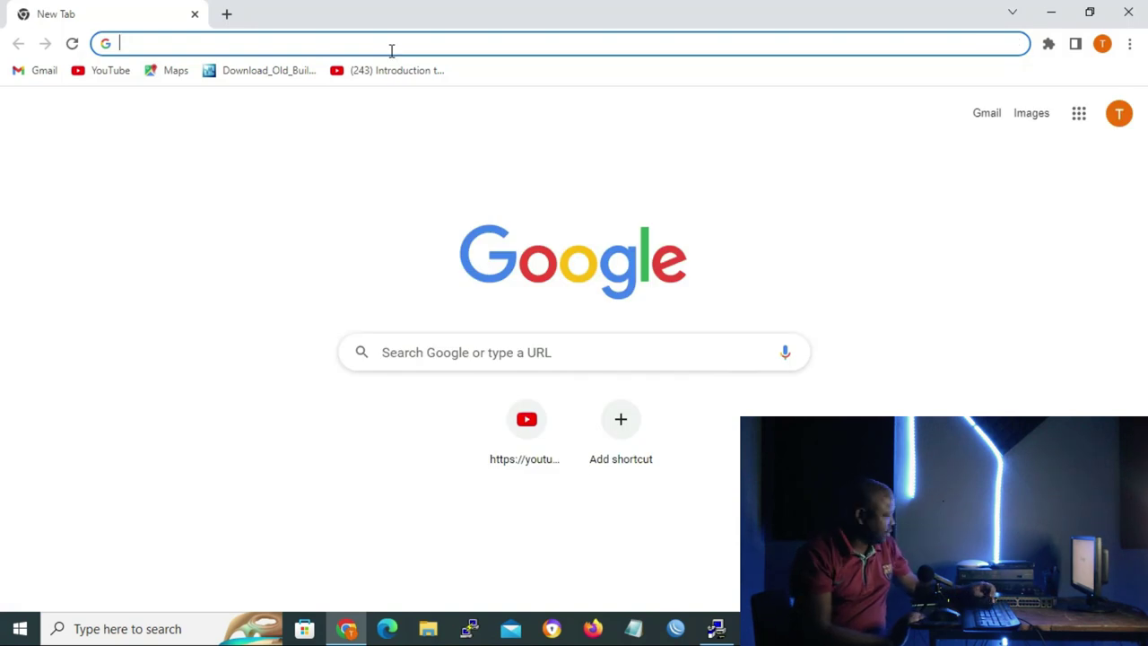
type("www.")
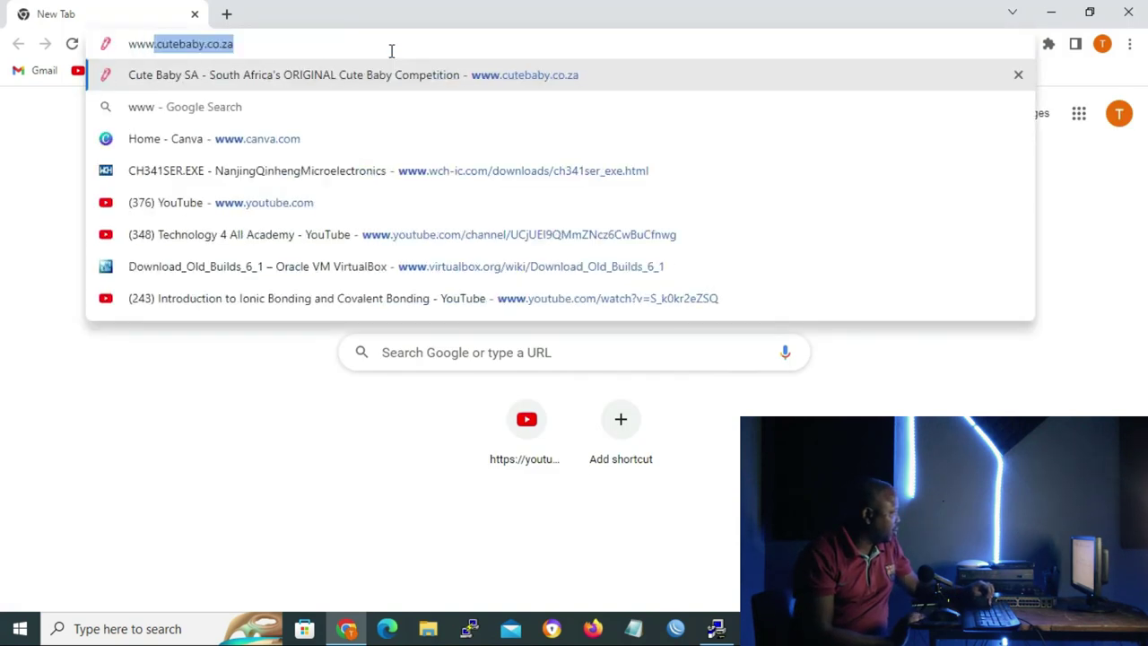
type("w")
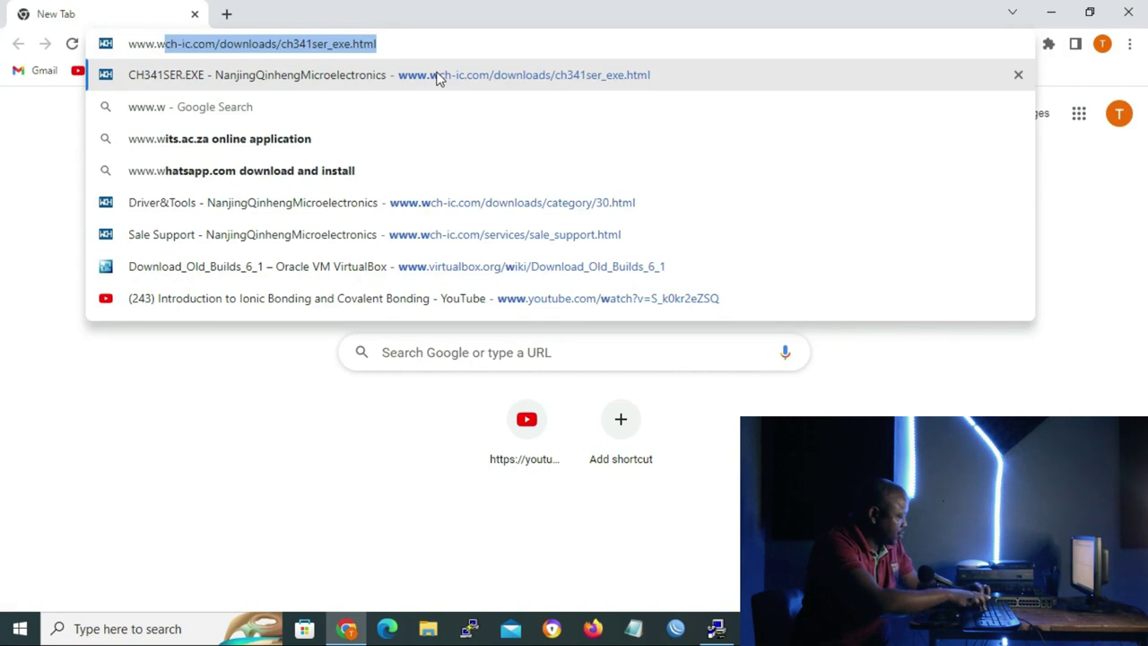
type("ch-")
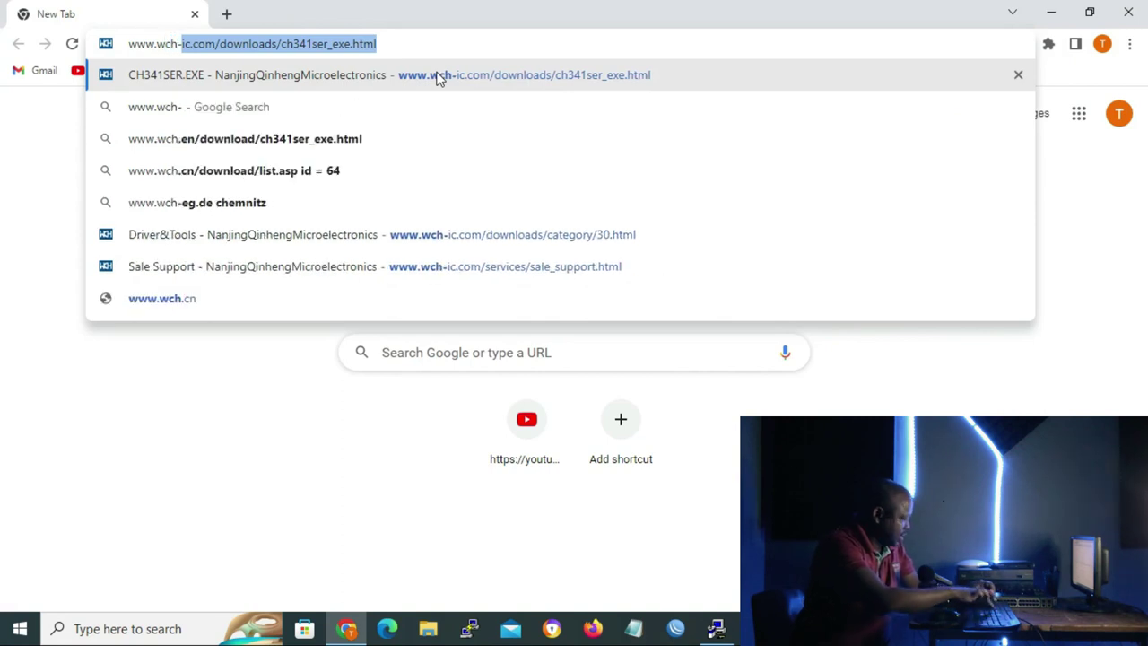
type("ic.com")
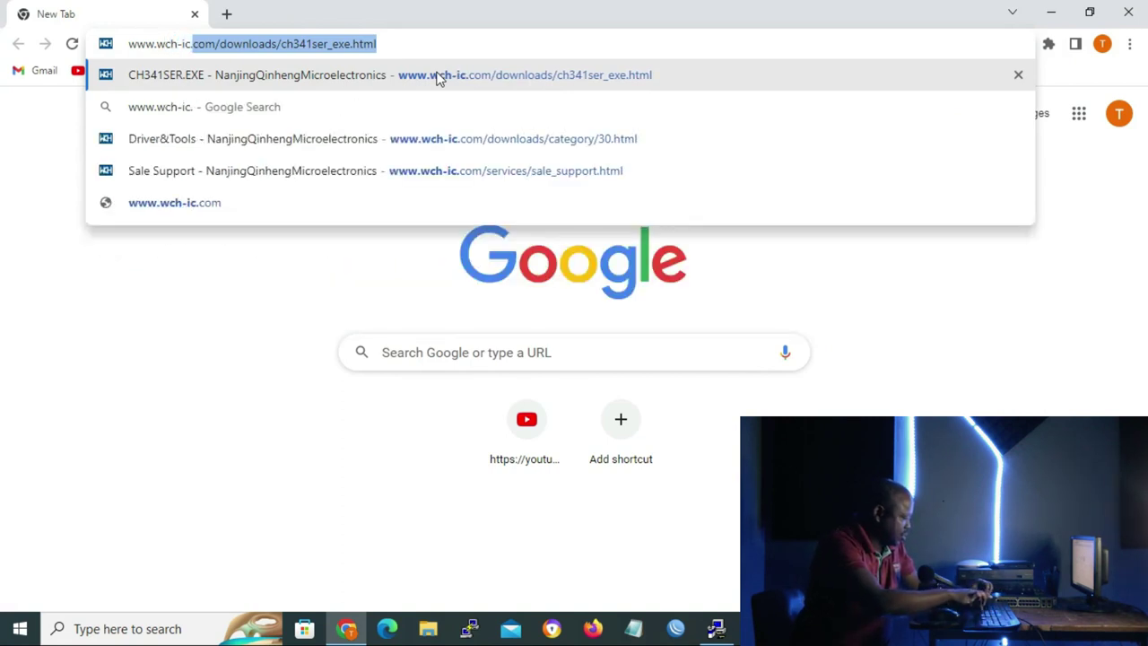
key("Return")
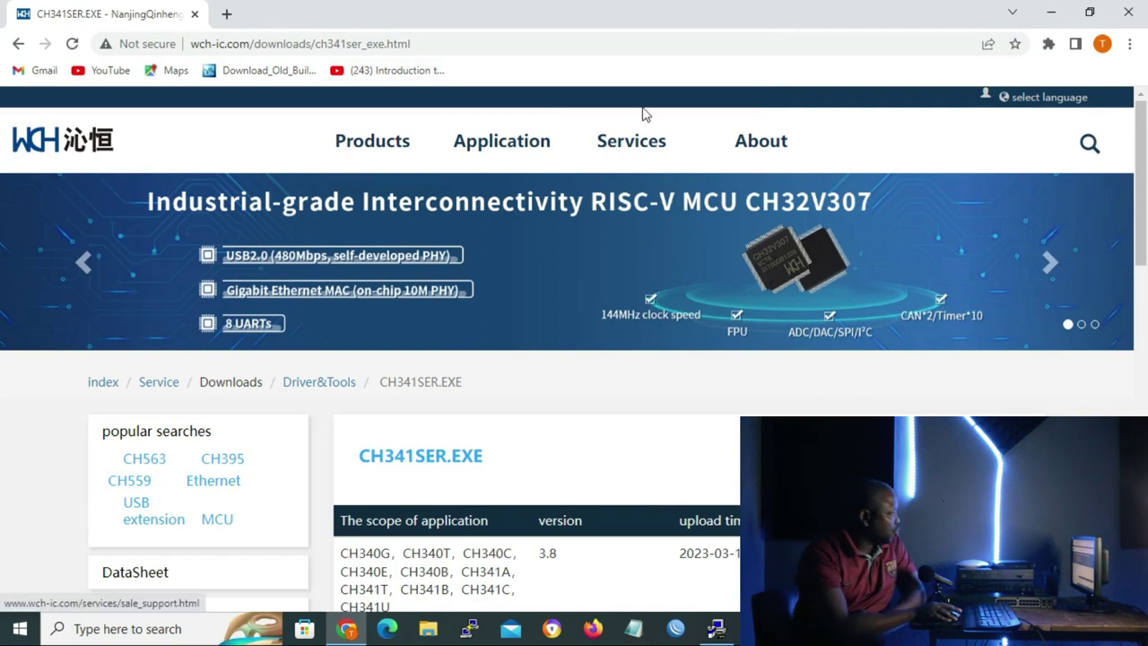
Go to the site's Downloads section under Services and open the Driver&Tools category.
mouse_move(643, 169)
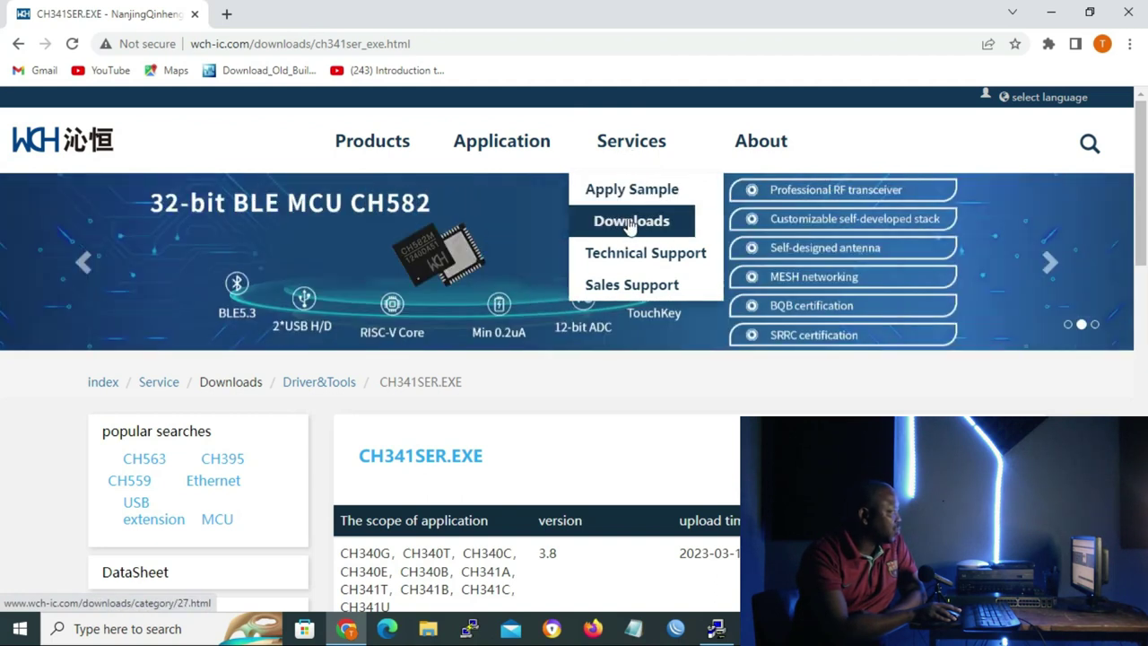
left_click(630, 224)
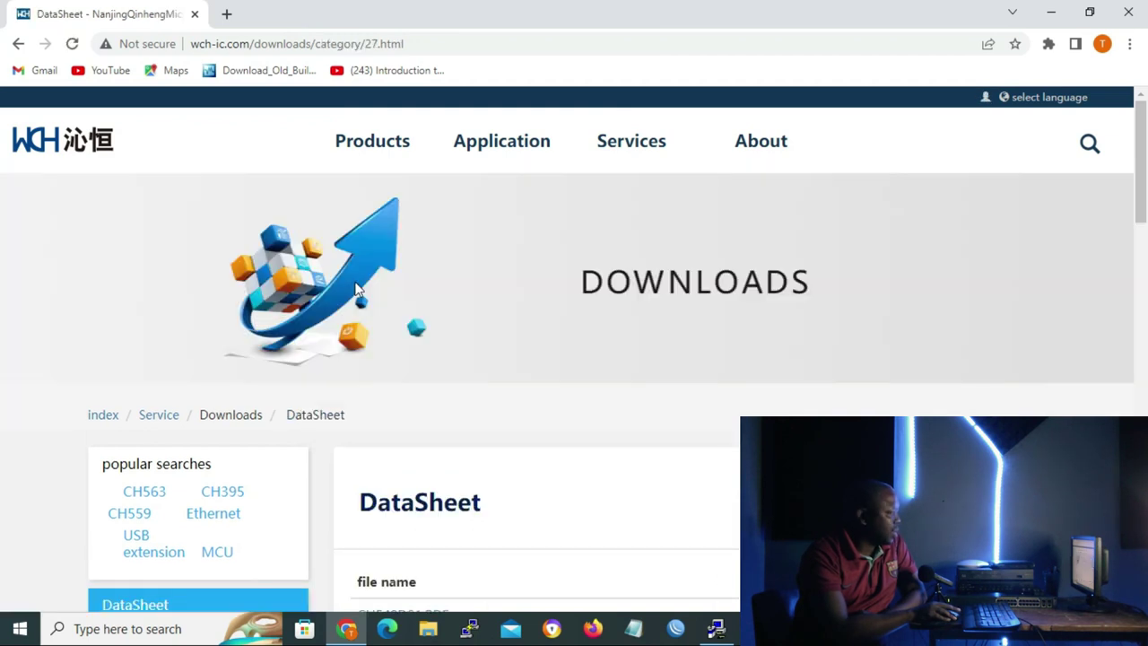
scroll(185, 382, "down", 2)
scroll(183, 394, "down", 1)
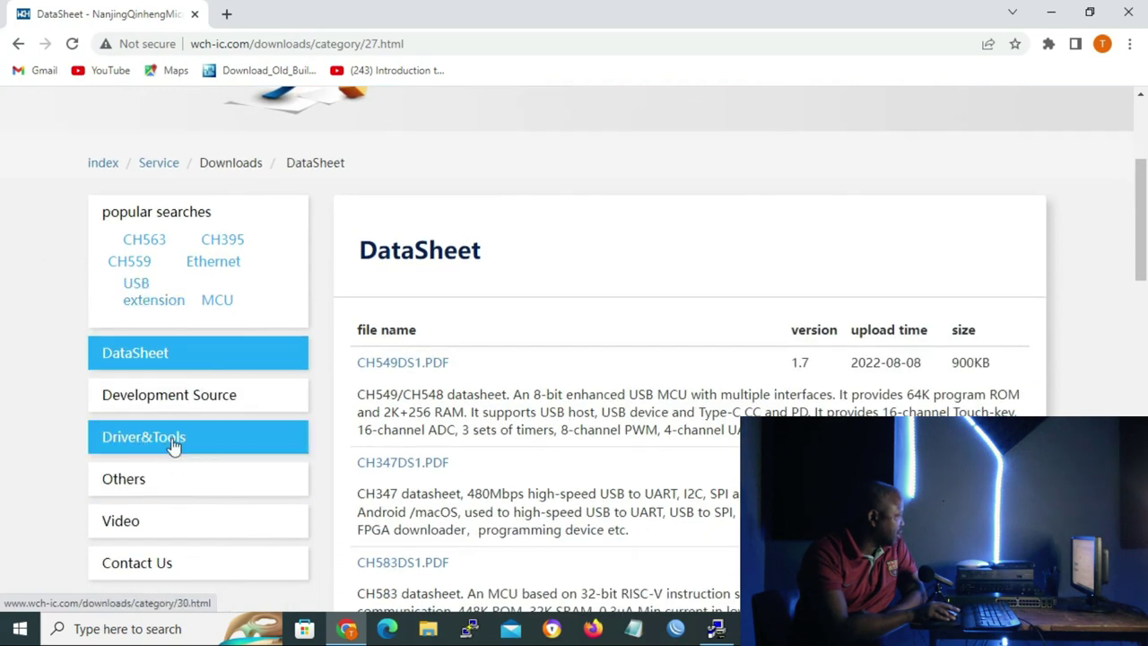
left_click(173, 442)
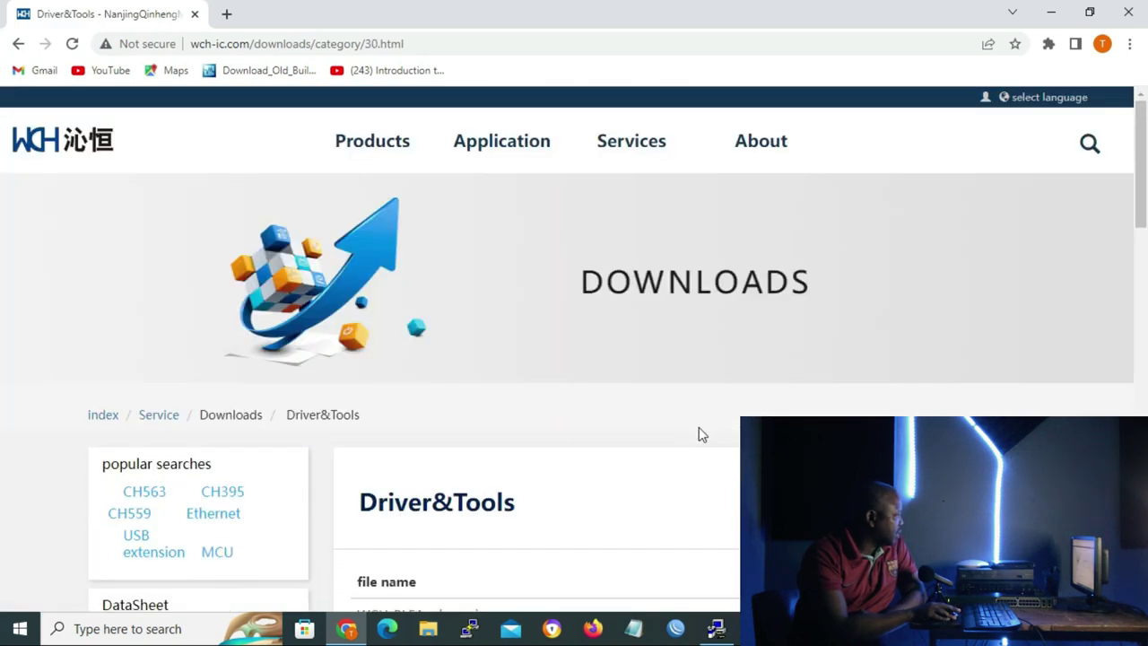
Look through the Driver&Tools file list for the CH340/CH341 USB-to-serial driver downloads.
scroll(699, 429, "down", 2)
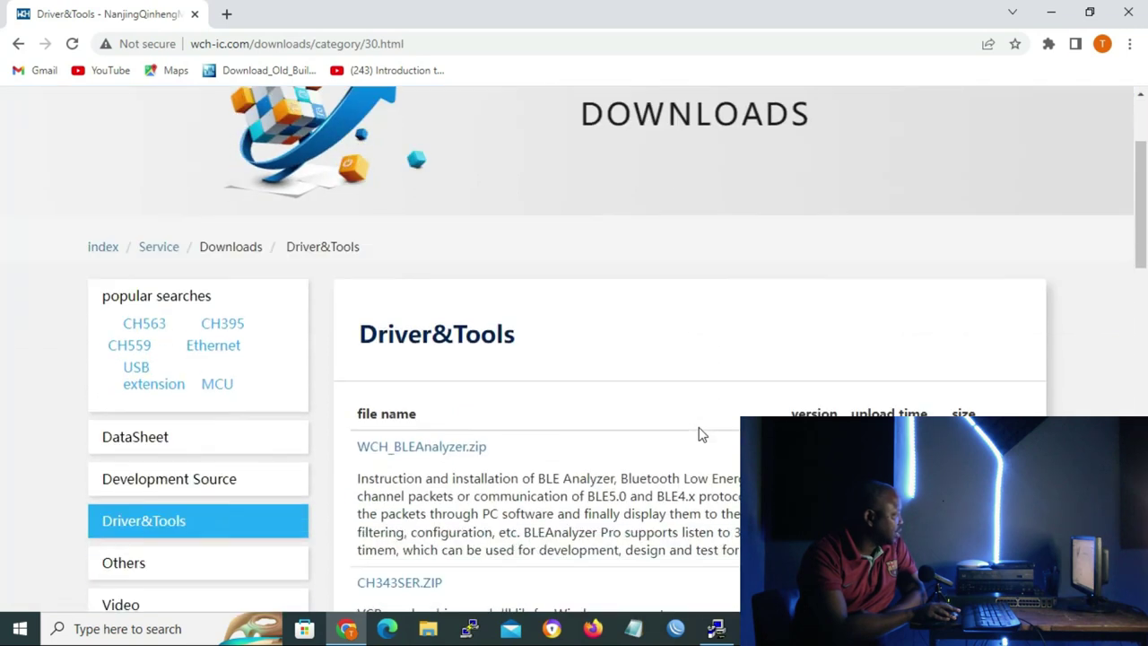
scroll(703, 434, "down", 1)
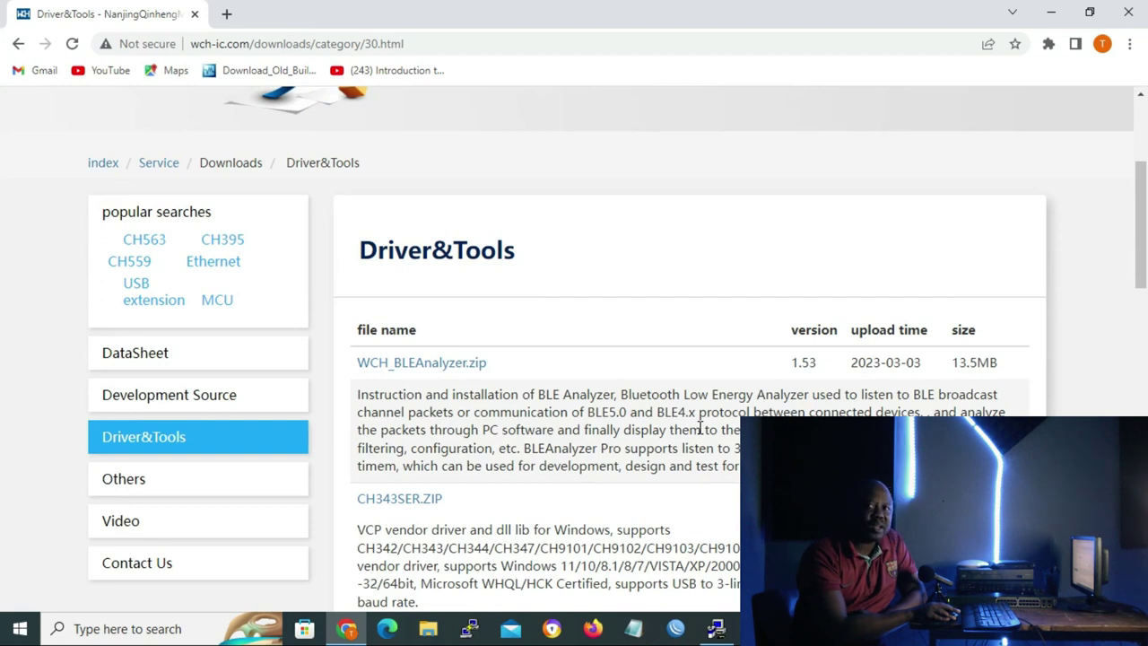
scroll(700, 428, "down", 3)
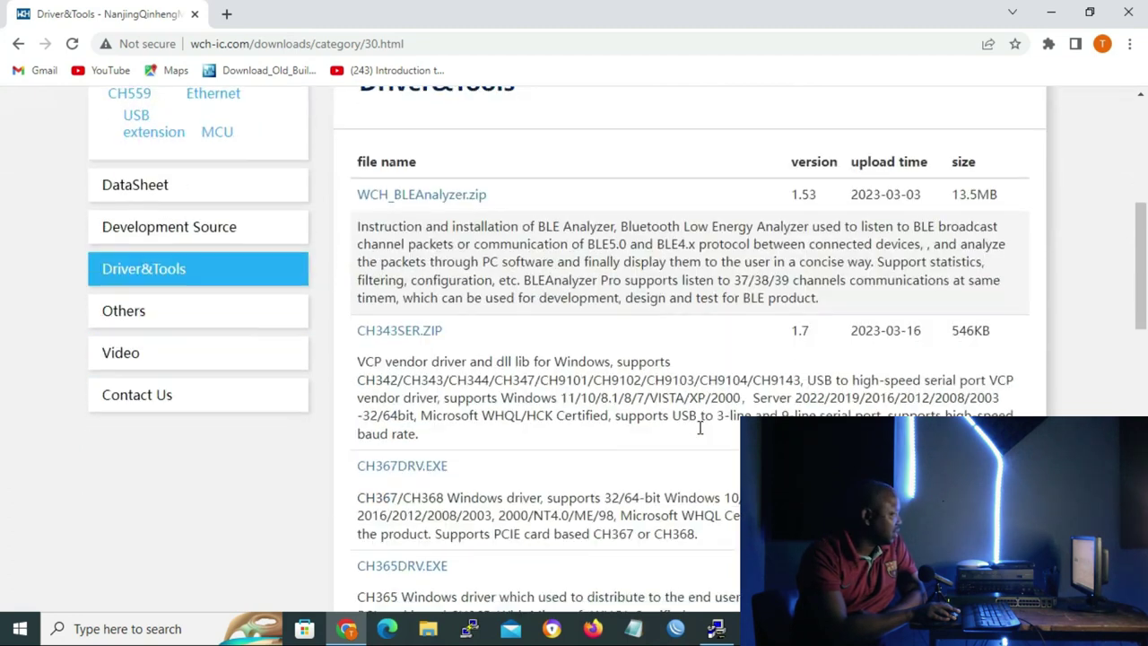
scroll(700, 428, "down", 1)
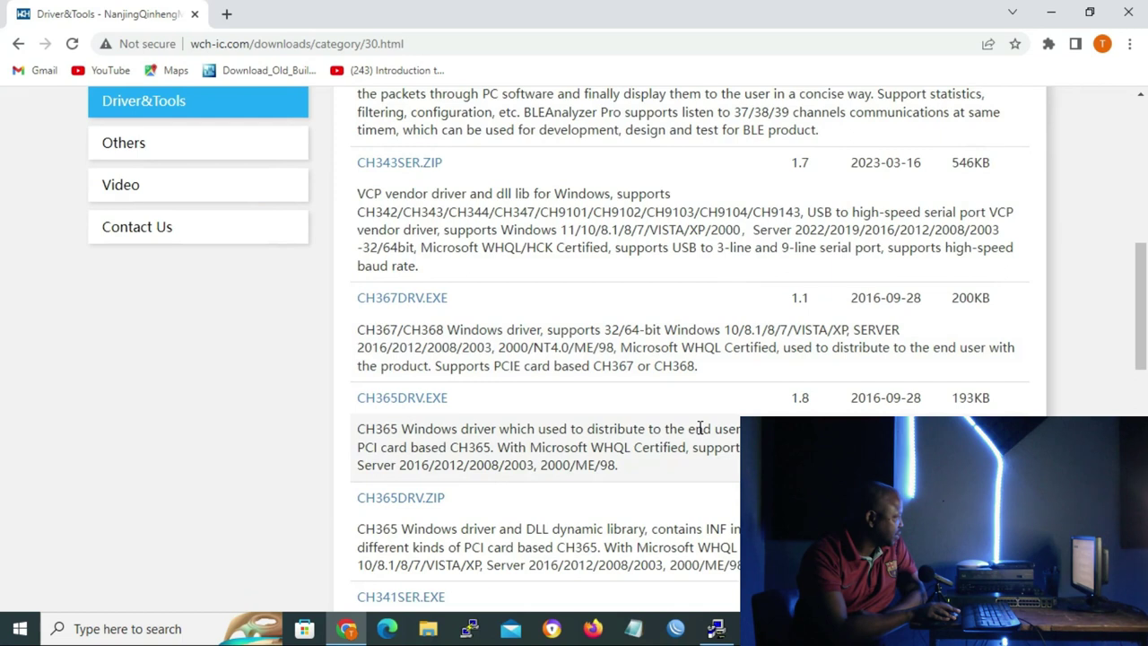
scroll(700, 428, "down", 1)
scroll(700, 428, "down", 1)
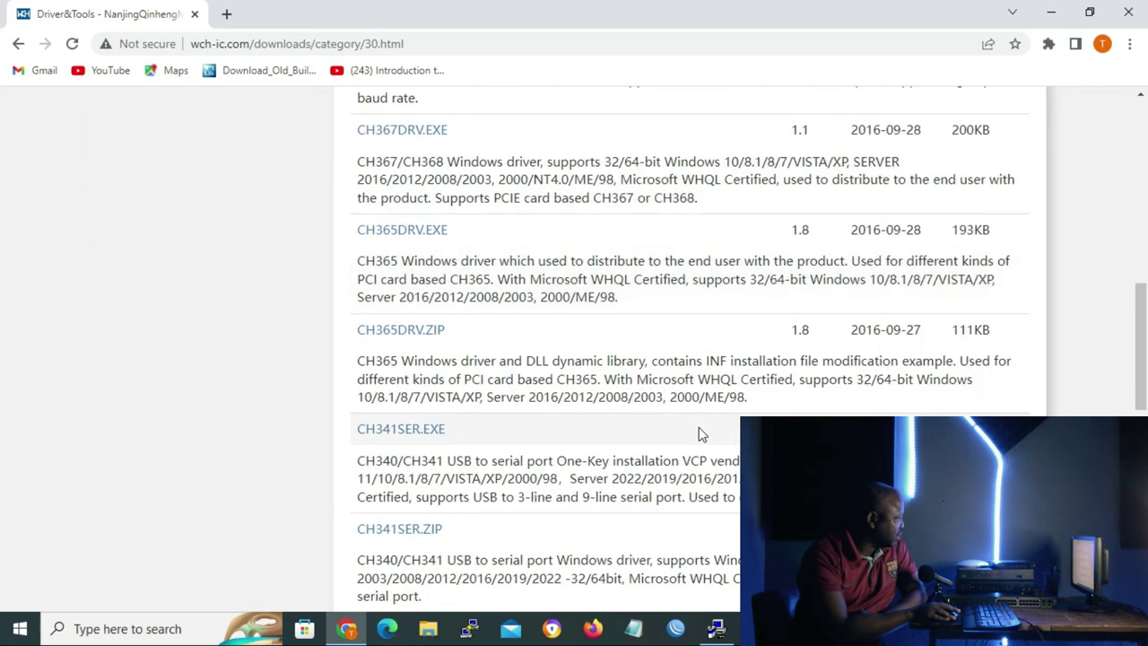
scroll(703, 434, "down", 1)
scroll(702, 434, "down", 2)
scroll(702, 434, "up", 4)
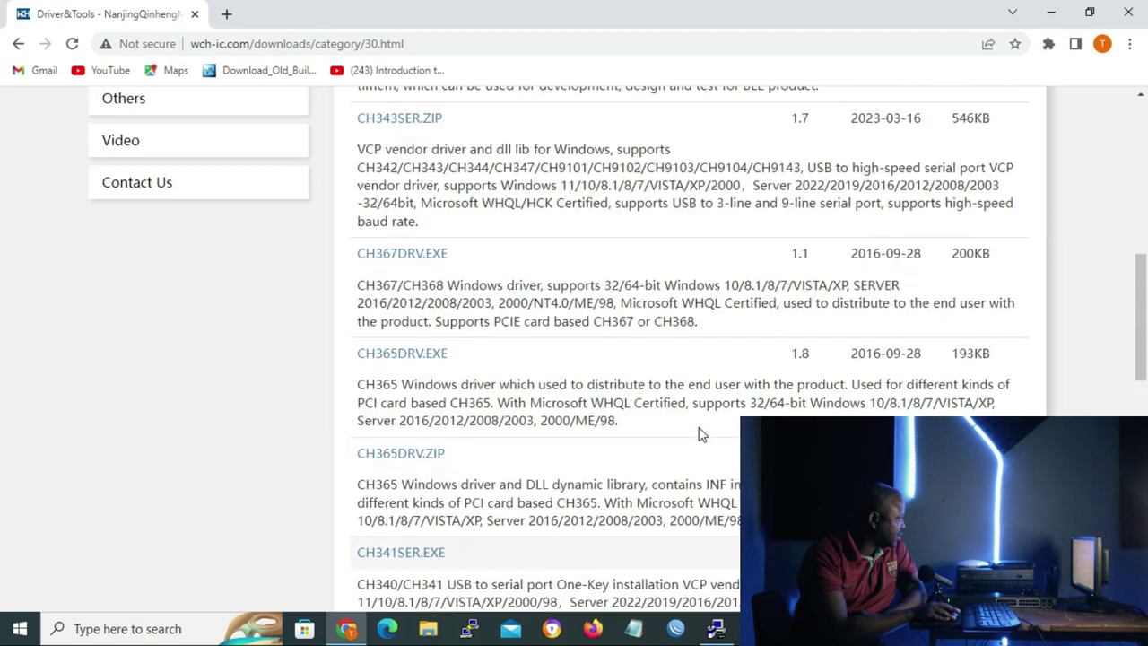
Open the CH341SER.EXE entry in the Driver&Tools file list and download the driver installer.
scroll(703, 434, "up", 1)
scroll(700, 428, "up", 1)
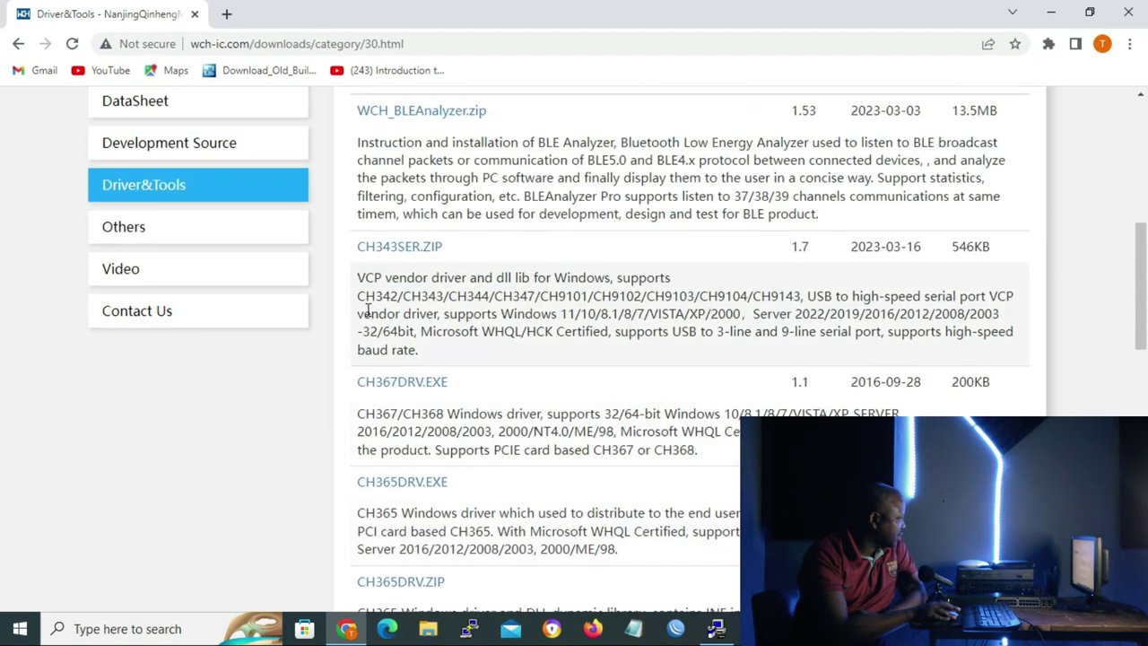
scroll(386, 336, "up", 3)
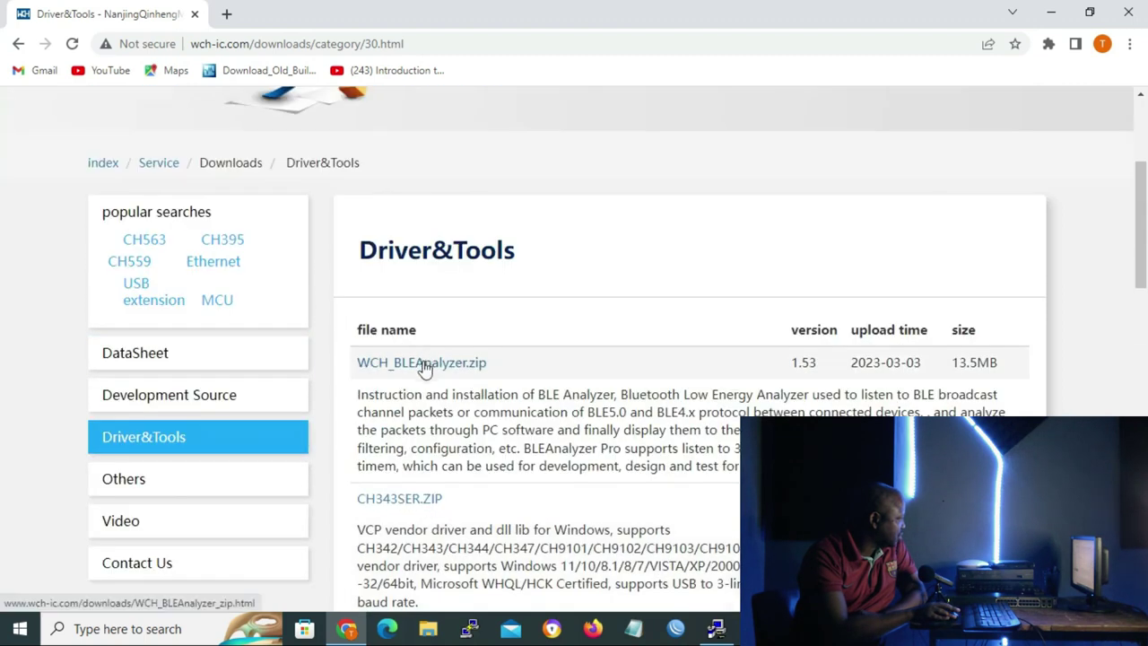
scroll(482, 405, "down", 7)
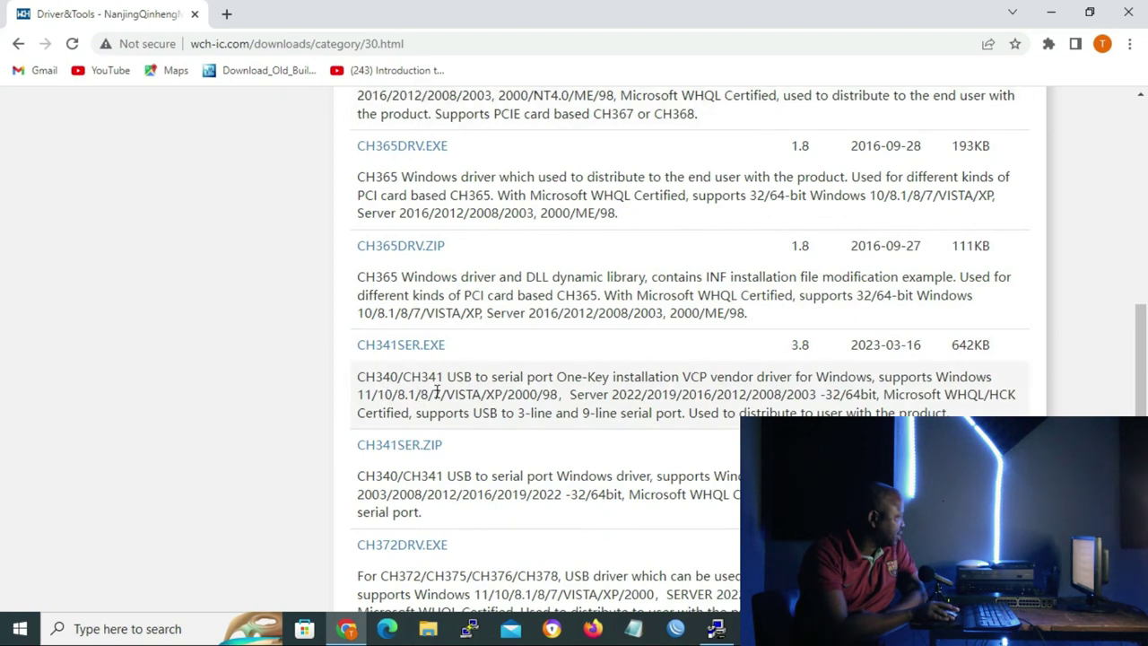
left_click(400, 354)
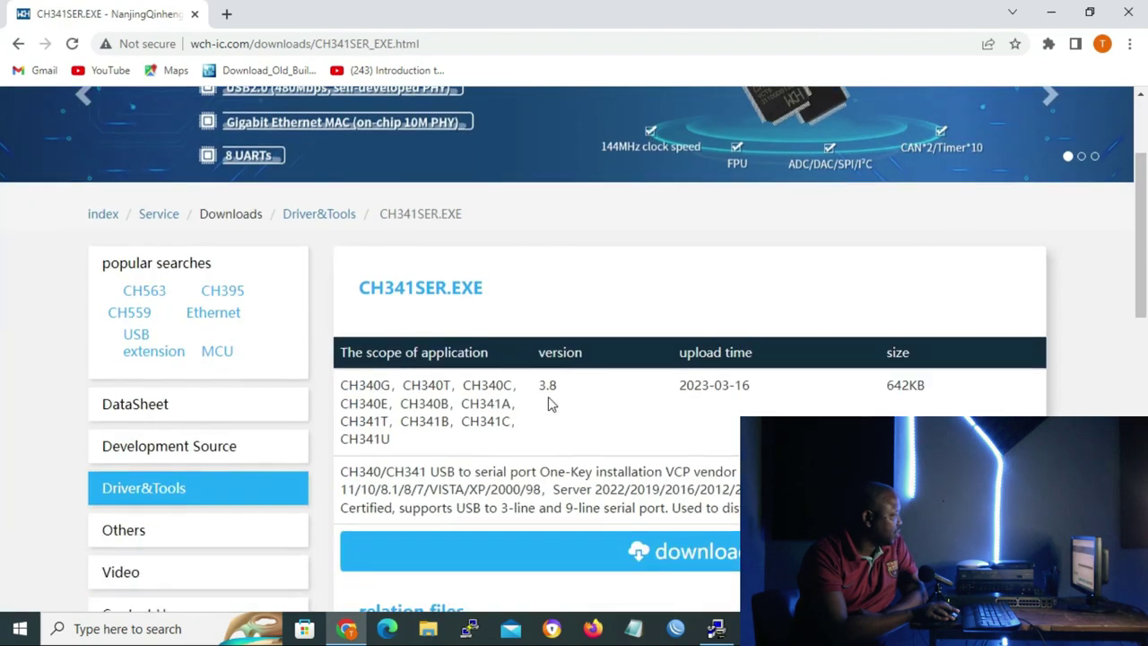
scroll(550, 404, "down", 1)
left_click(689, 482)
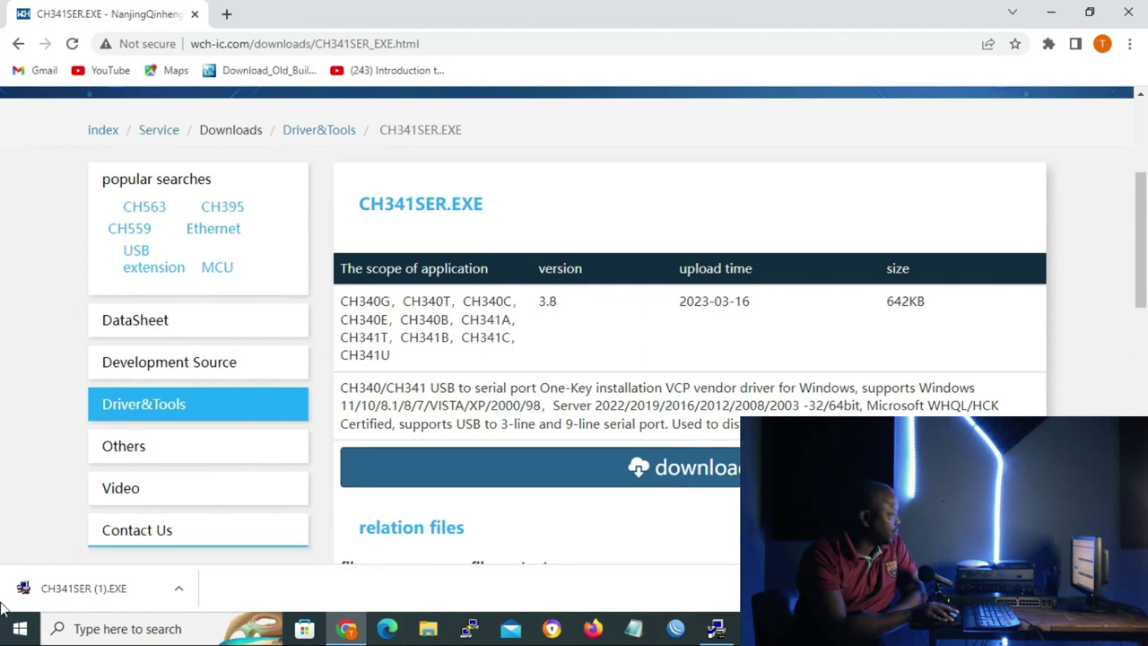
Run the downloaded CH341SER installer to install the CH341SER.INF driver, leaving its setup window minimized and Chrome closed.
left_click(179, 590)
left_click(228, 482)
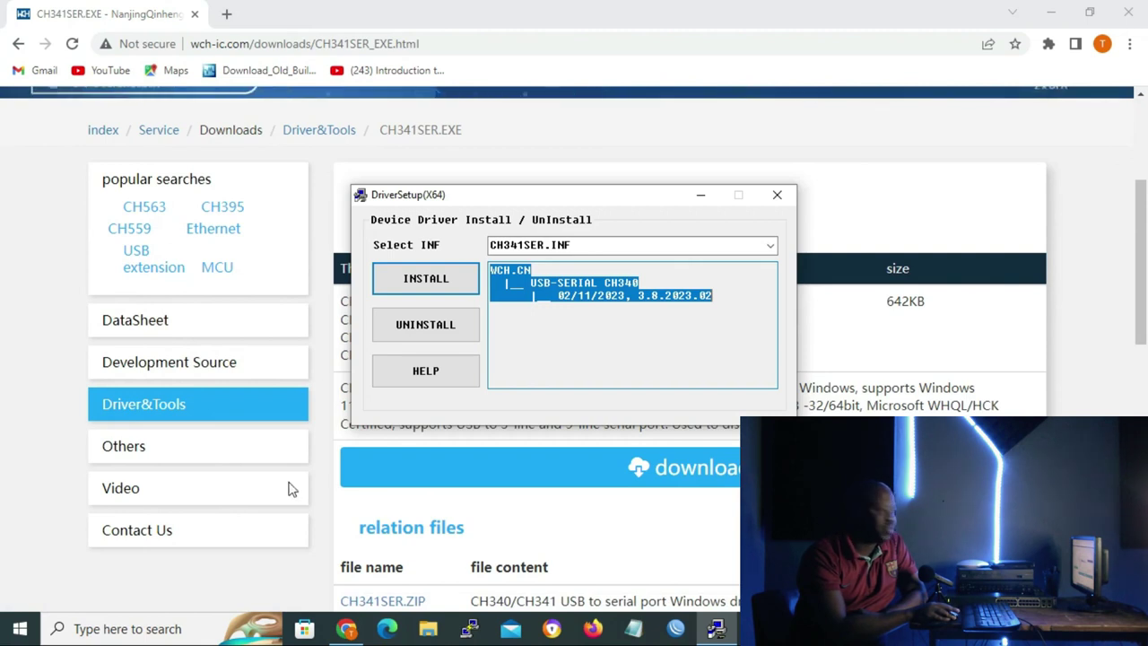
left_click(445, 284)
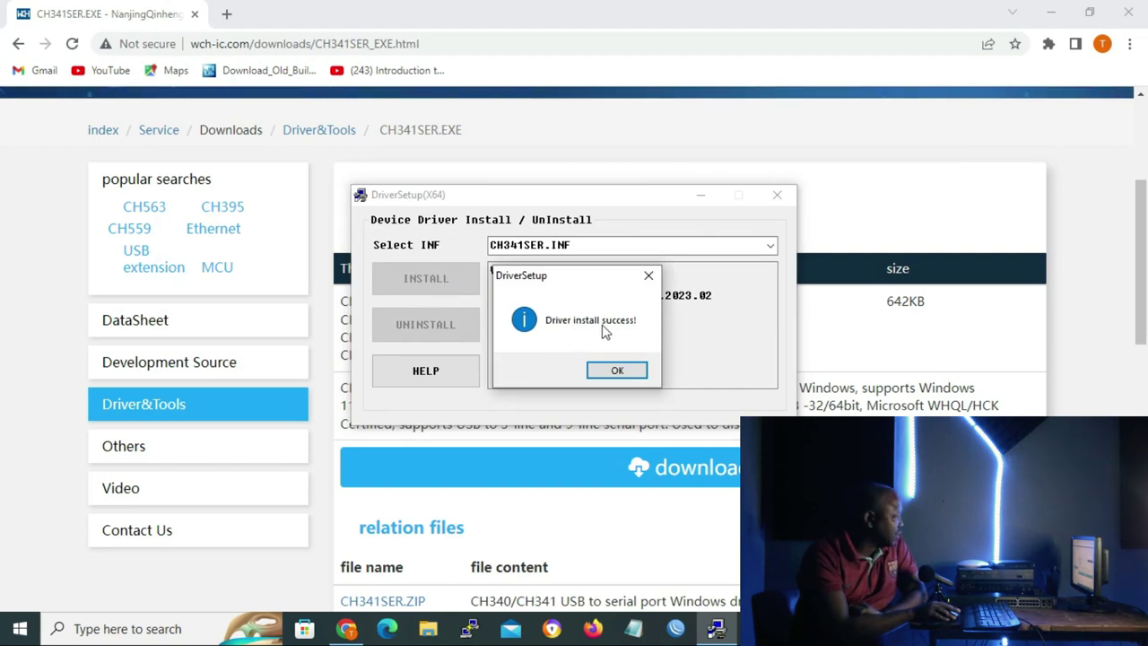
left_click(632, 372)
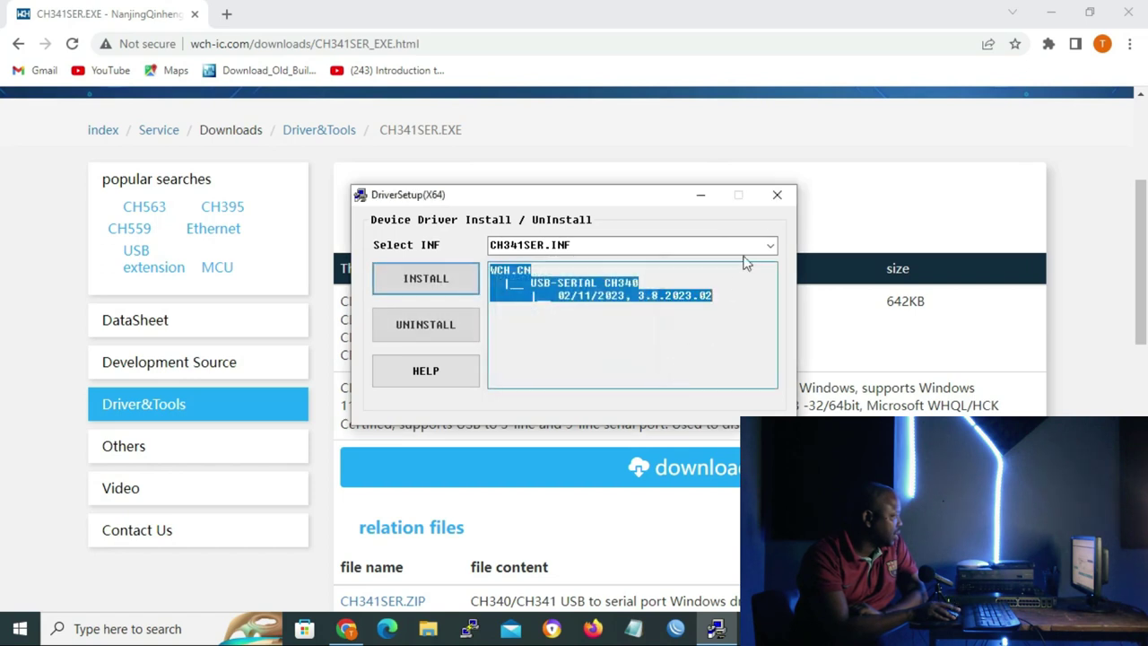
left_click(705, 196)
left_click(1132, 12)
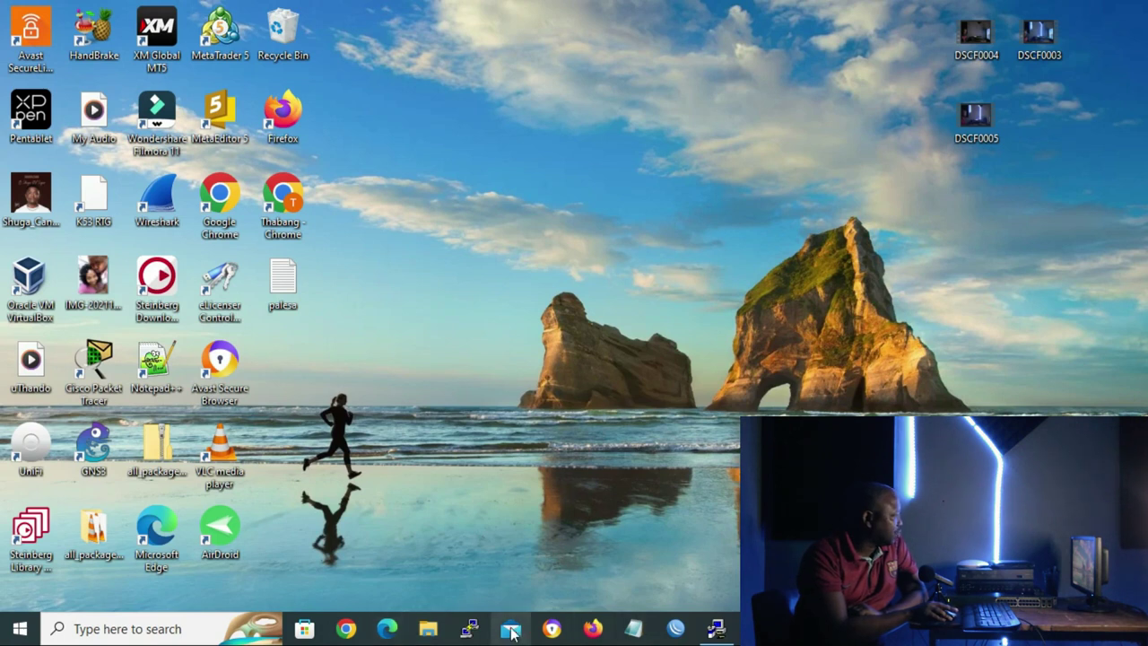
Start PuTTY, open a serial connection on COM5, and send an empty line to wake the device's console.
left_click(468, 628)
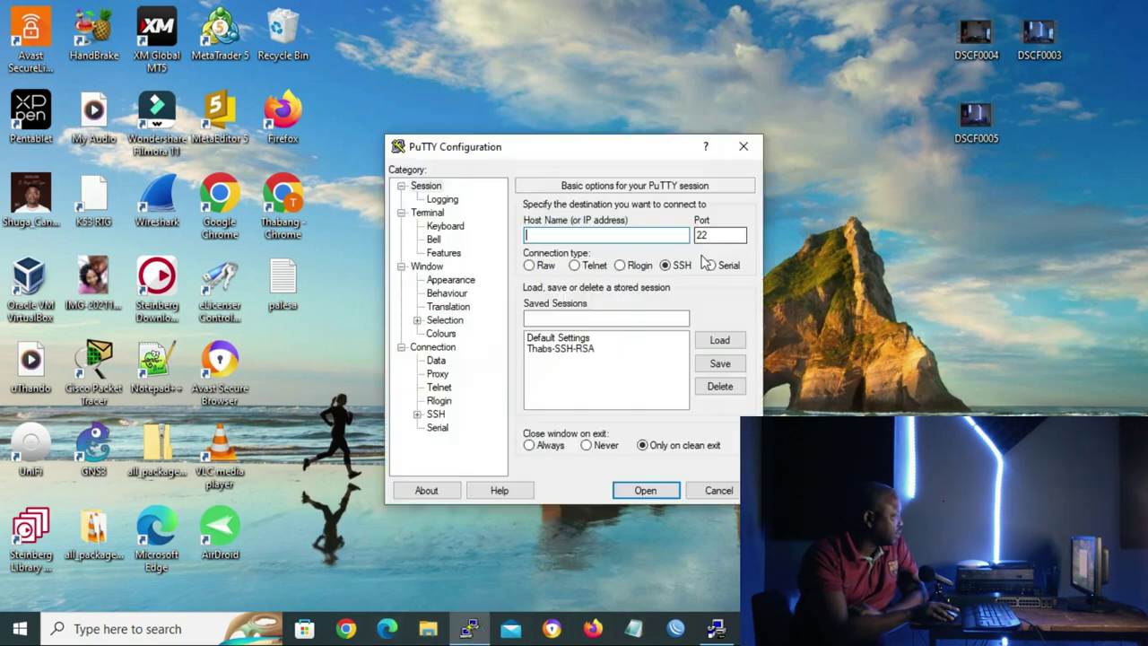
left_click(709, 268)
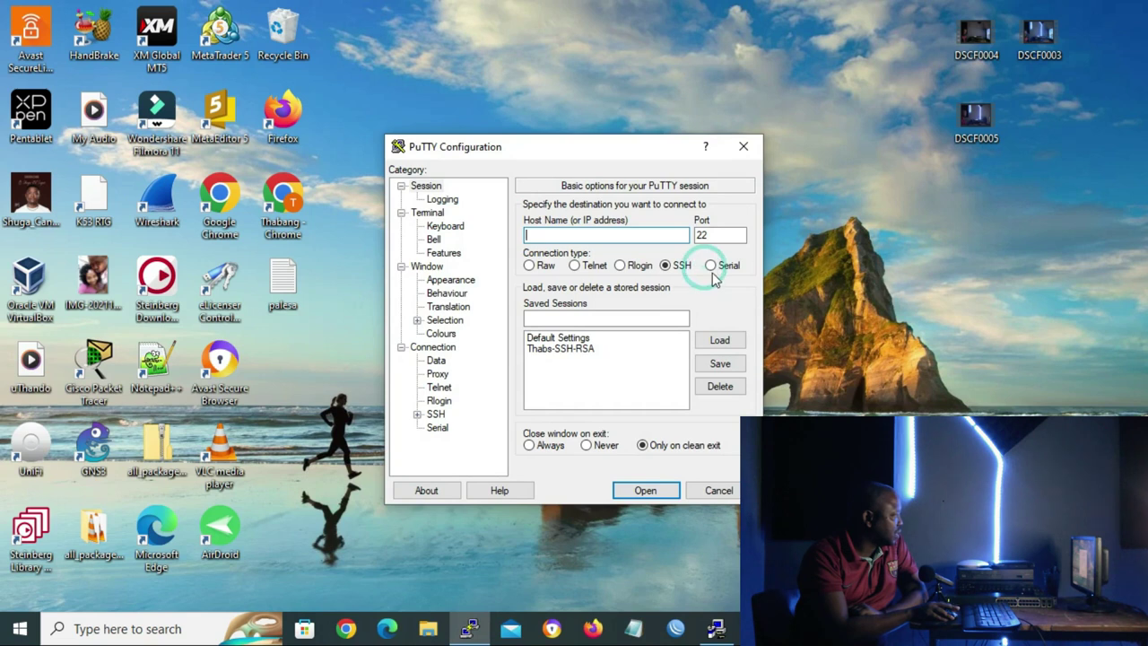
key("BackSpace")
type("5")
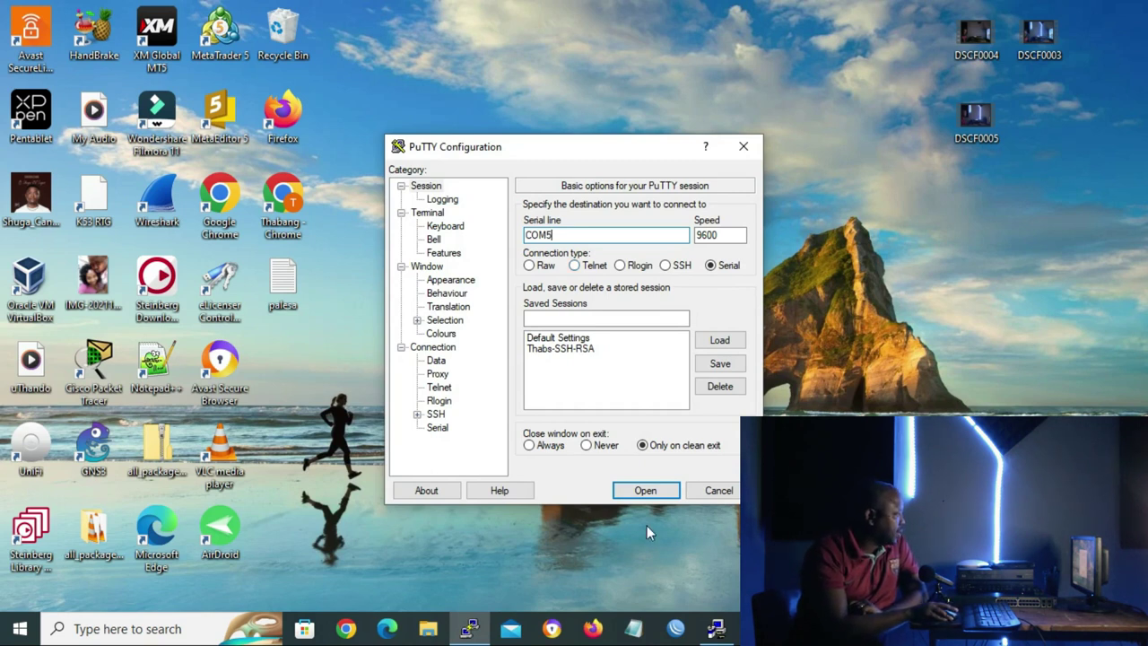
left_click(654, 496)
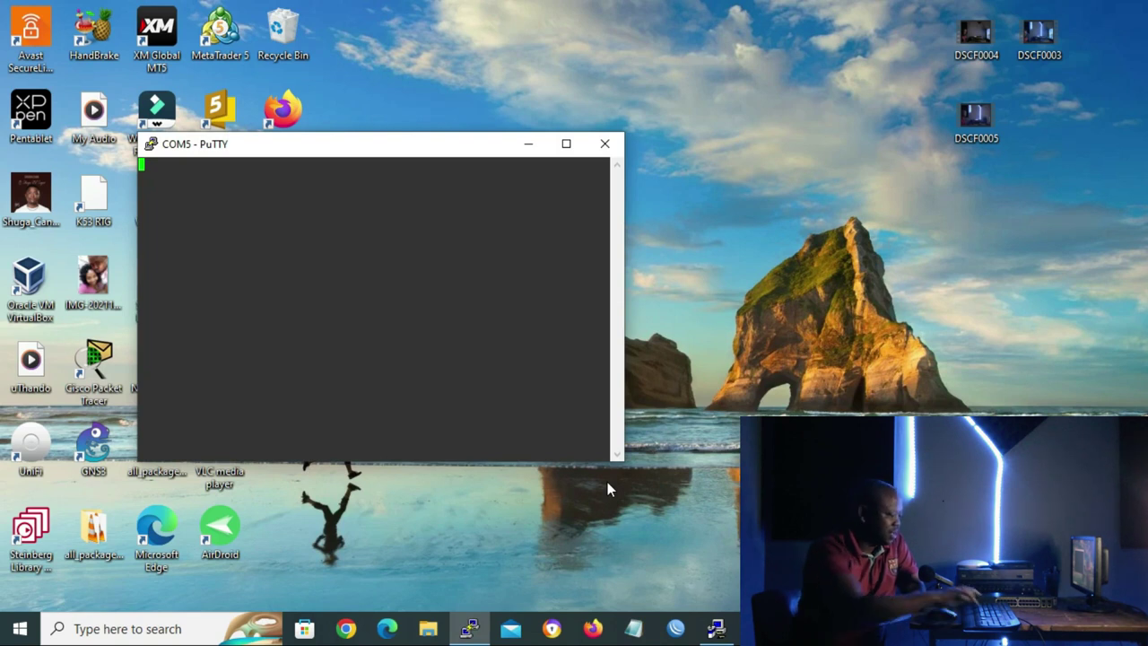
key("Return")
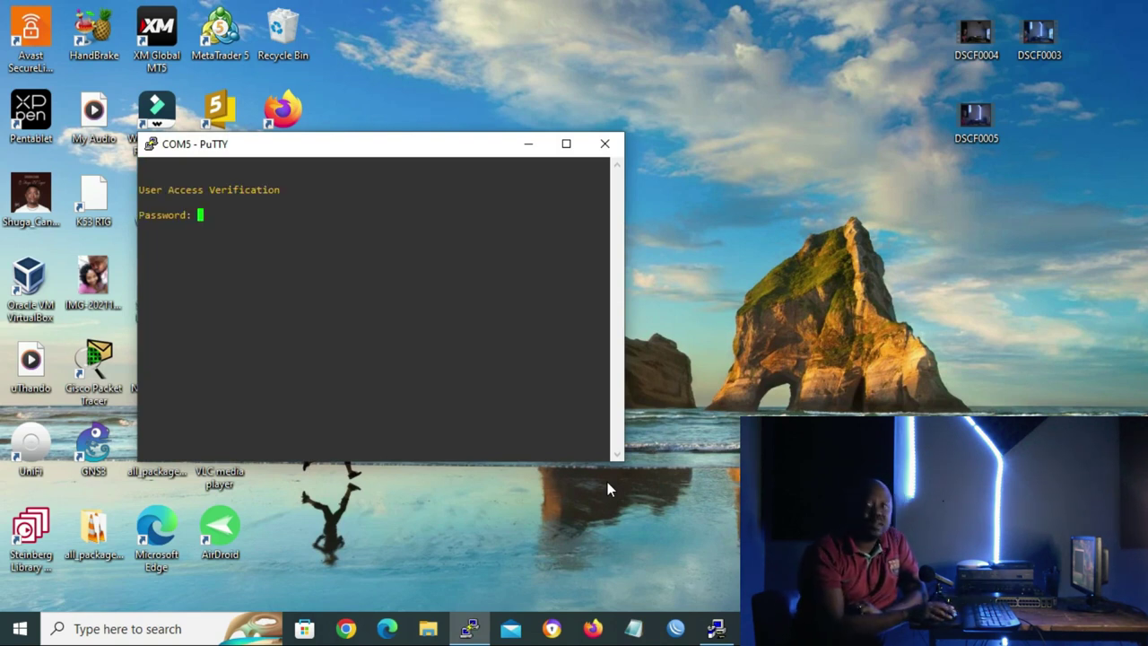